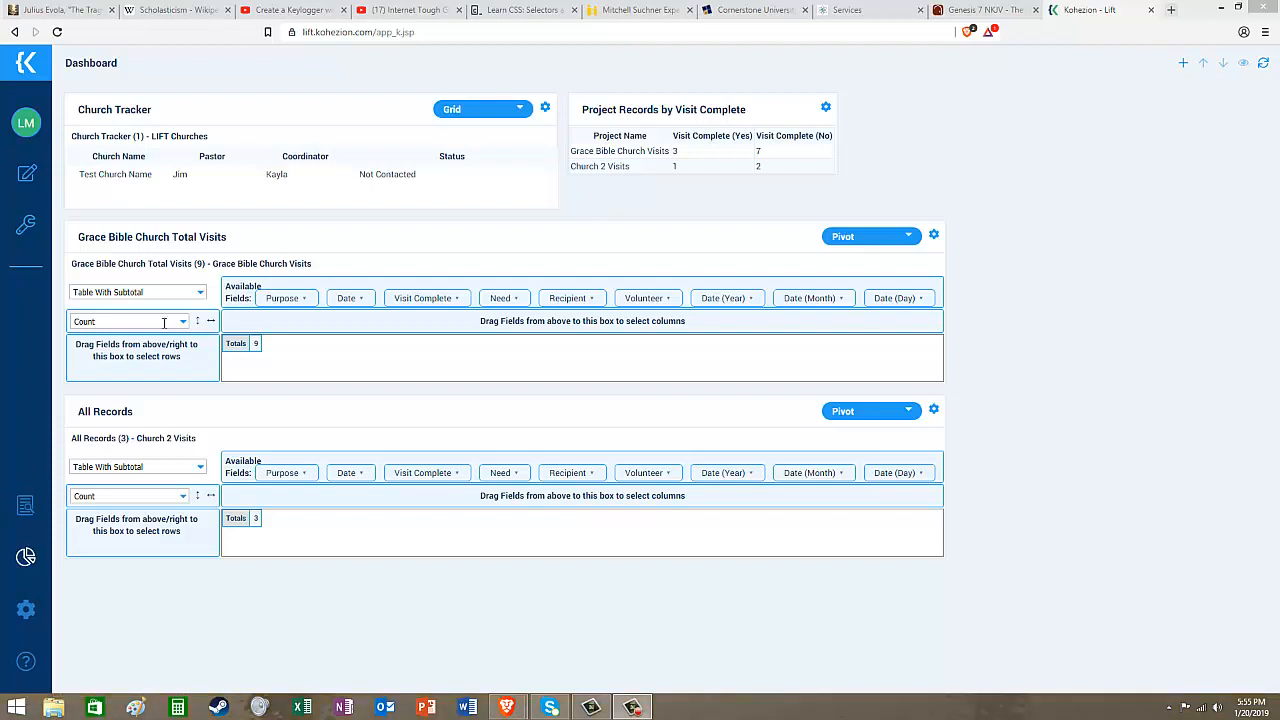
Step: Open the Test Church Name record from the Church Tracker widget and inspect the link entry form for its Church Website field
click(272, 116)
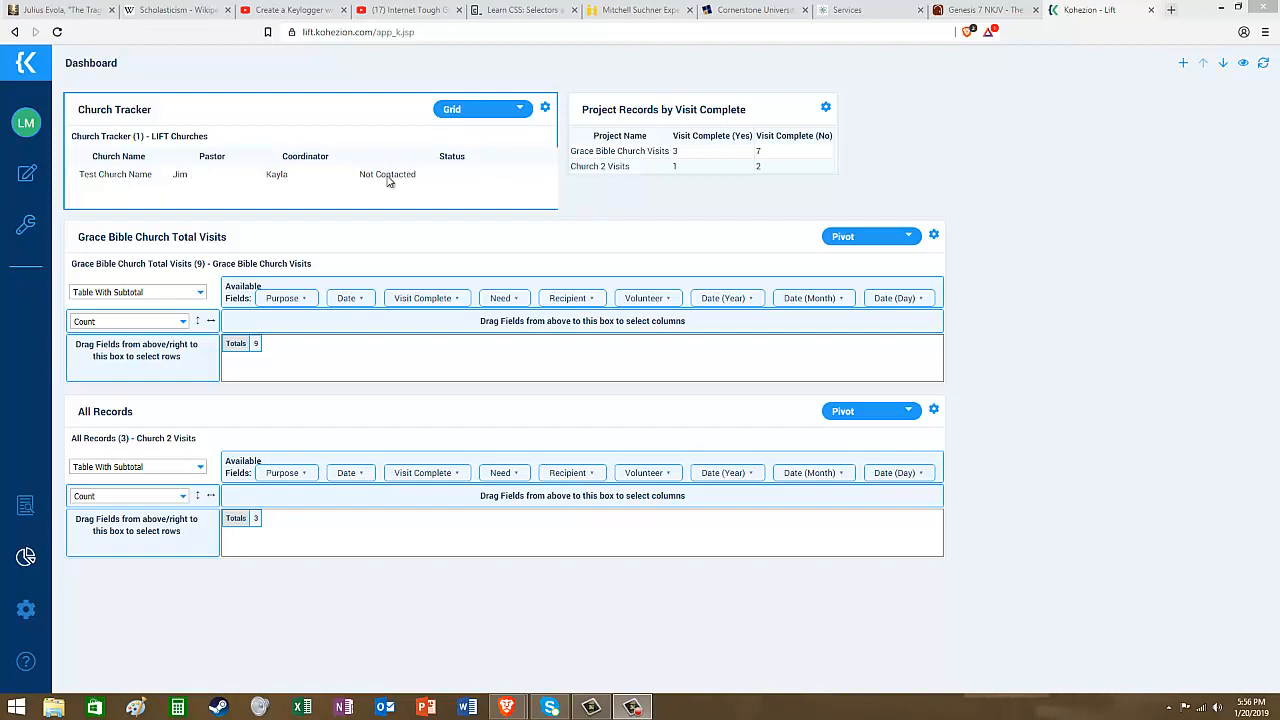
click(140, 174)
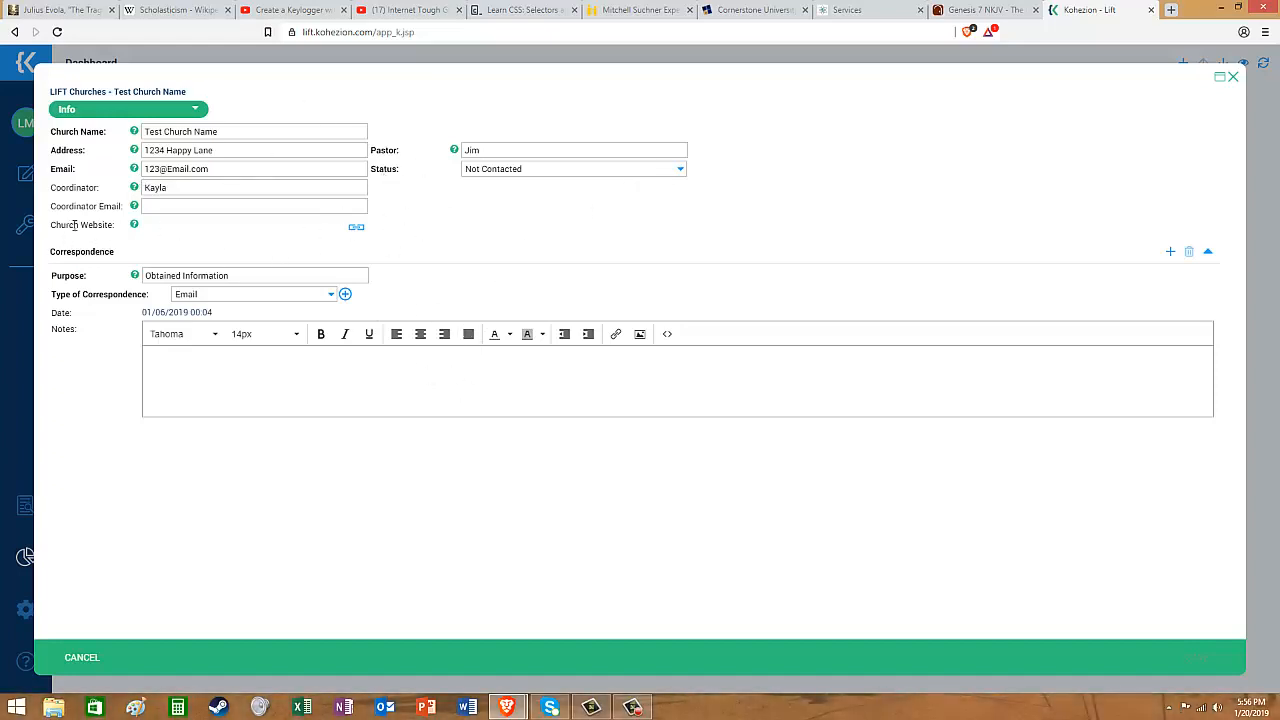
click(356, 229)
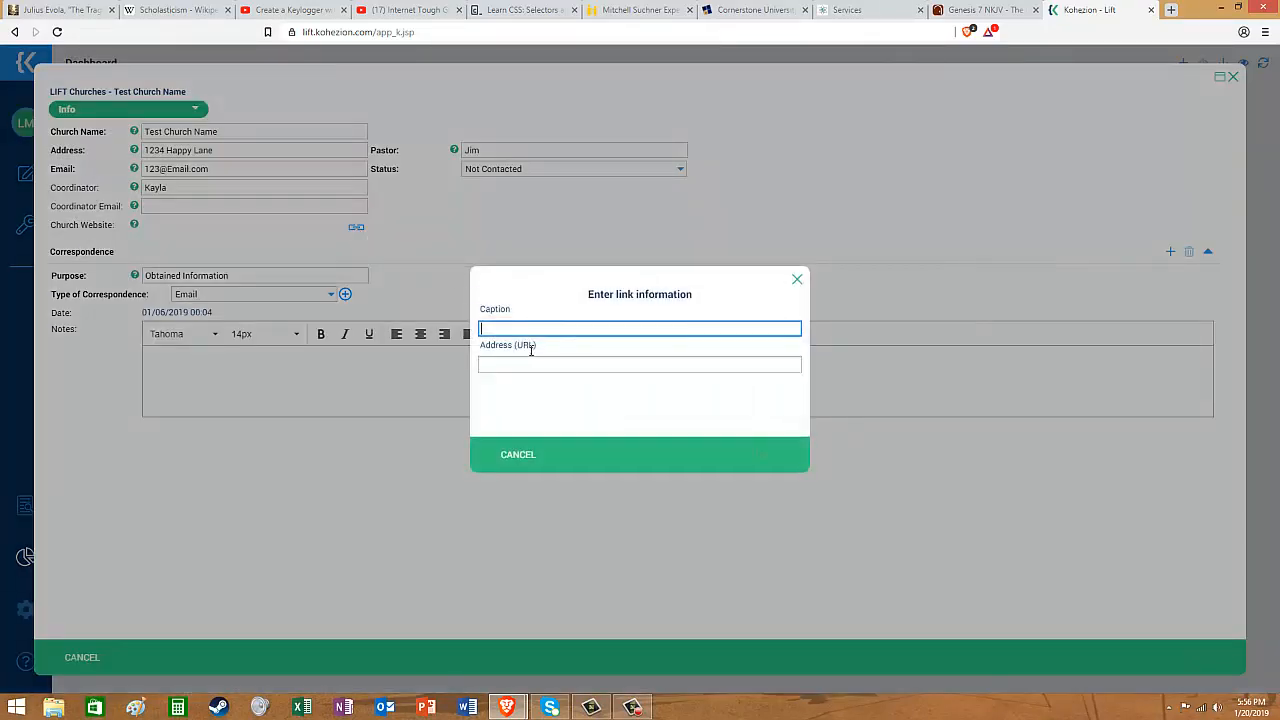
click(524, 363)
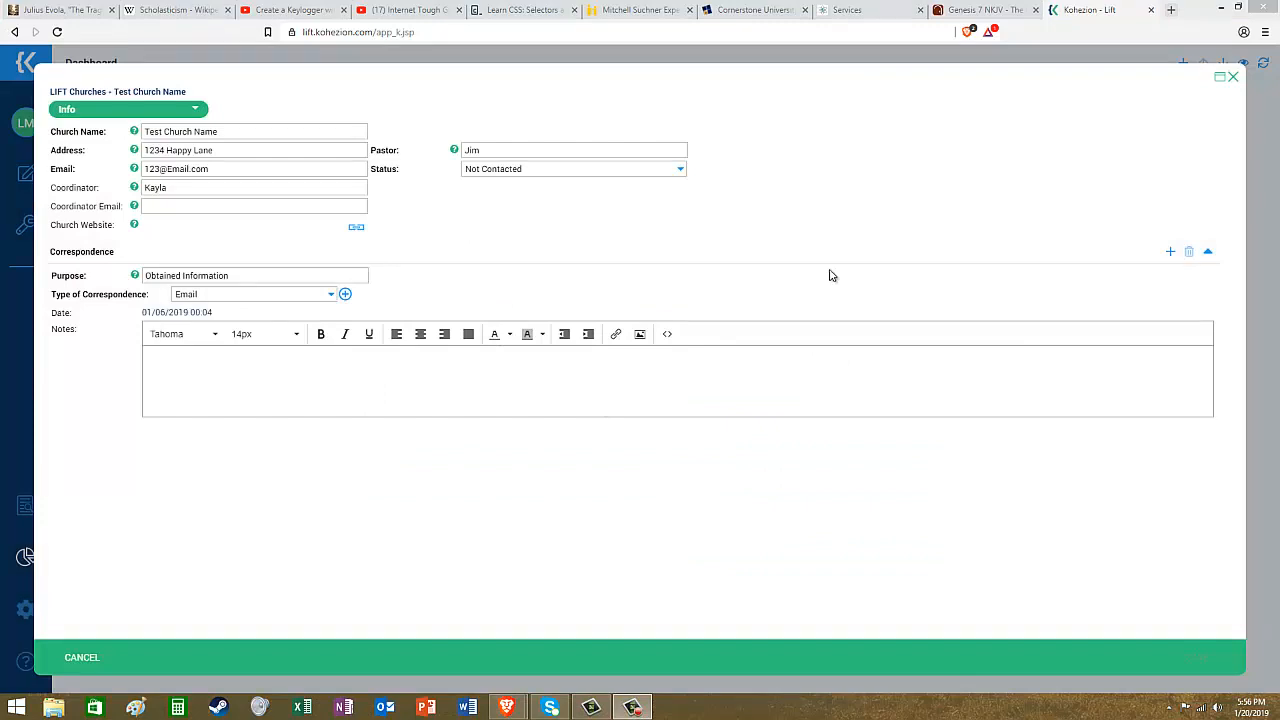
Step: Add a correspondence entry to the Test Church Name record with purpose Contacted and type Phone Call
click(1171, 253)
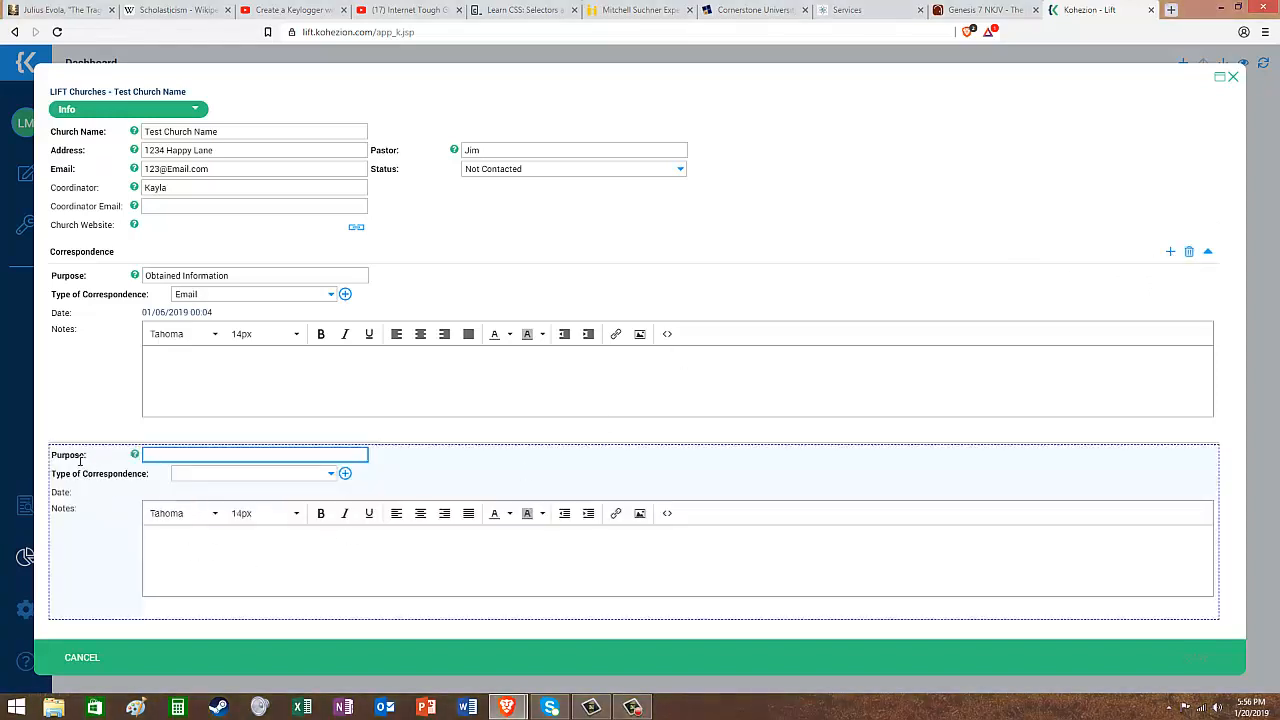
click(213, 455)
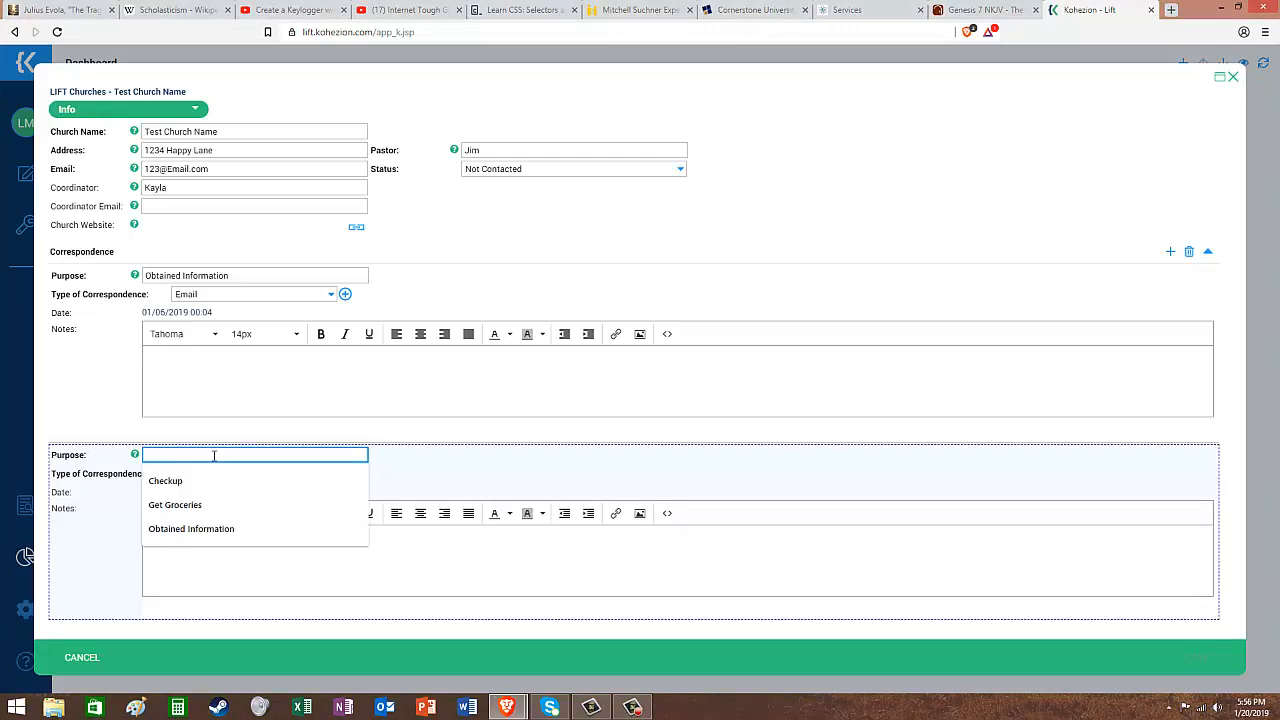
text(Con)
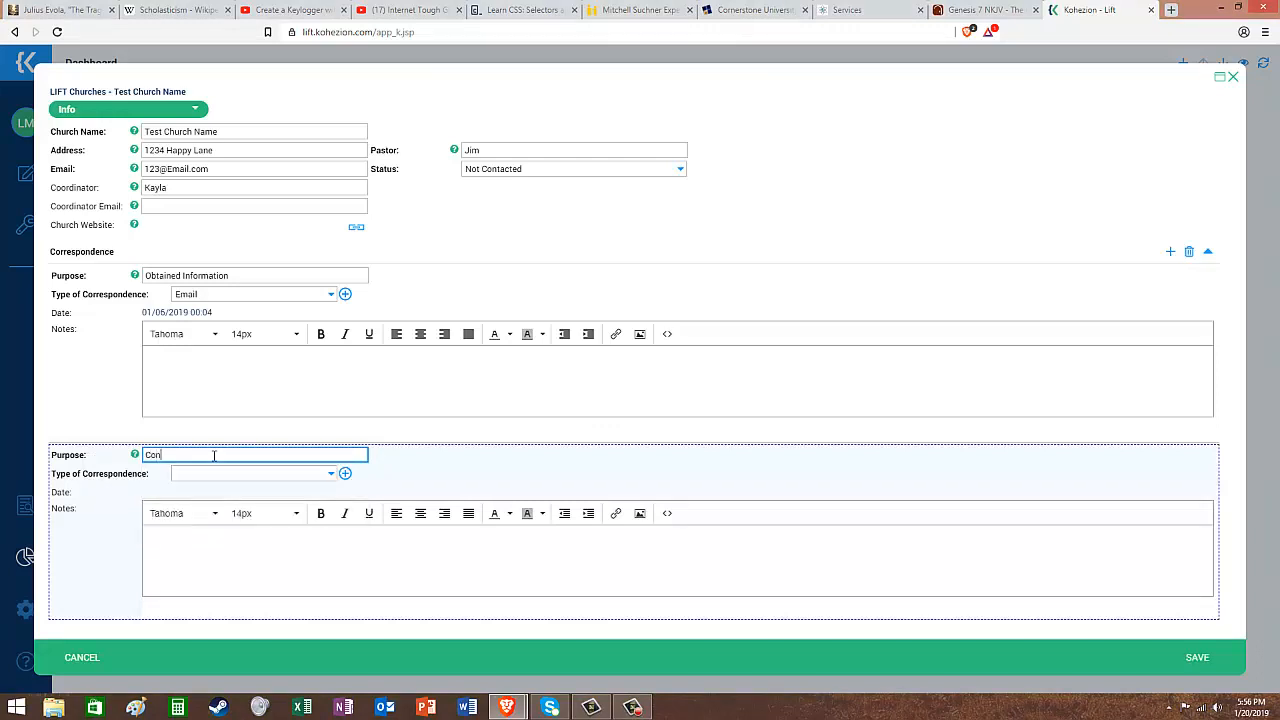
text(tanceed)
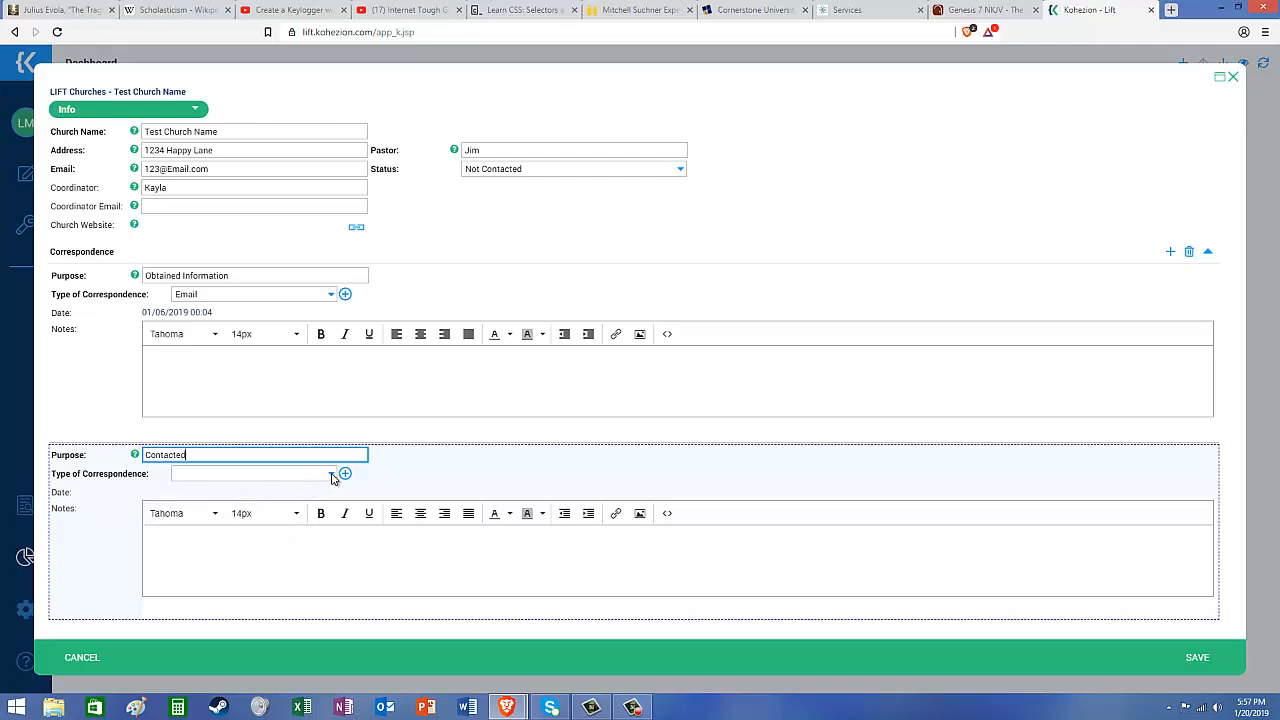
click(333, 476)
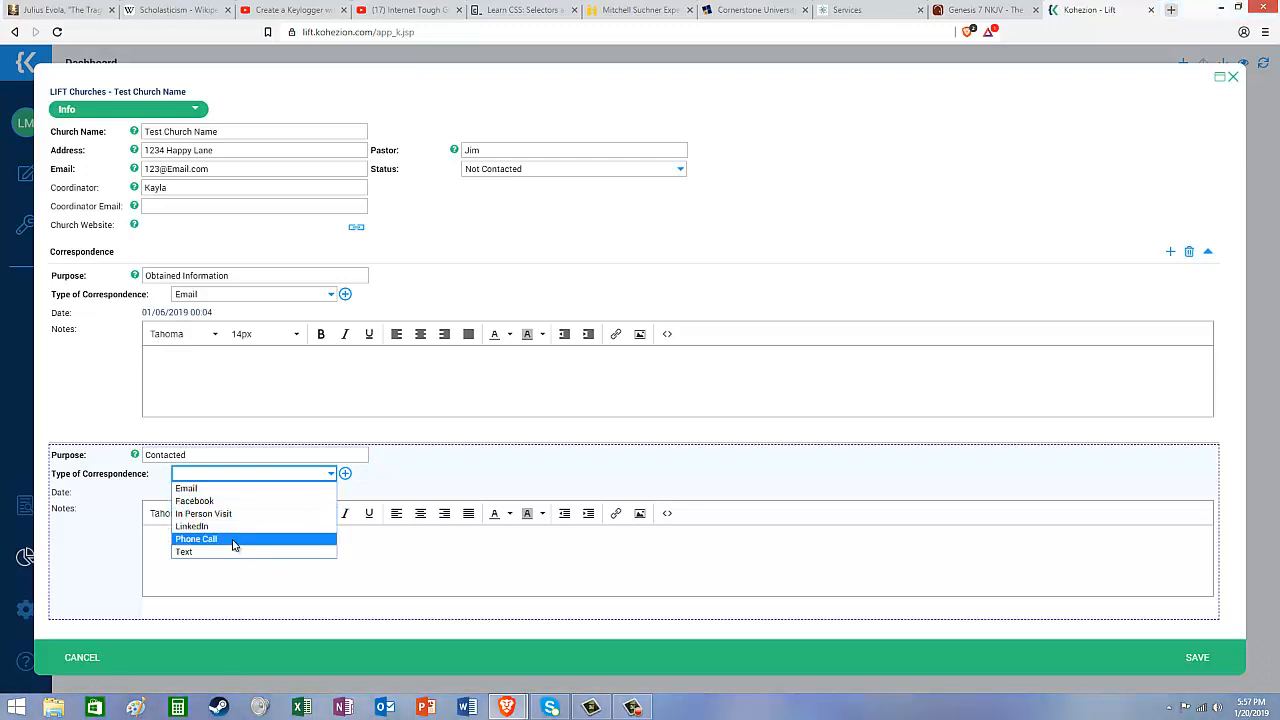
click(233, 539)
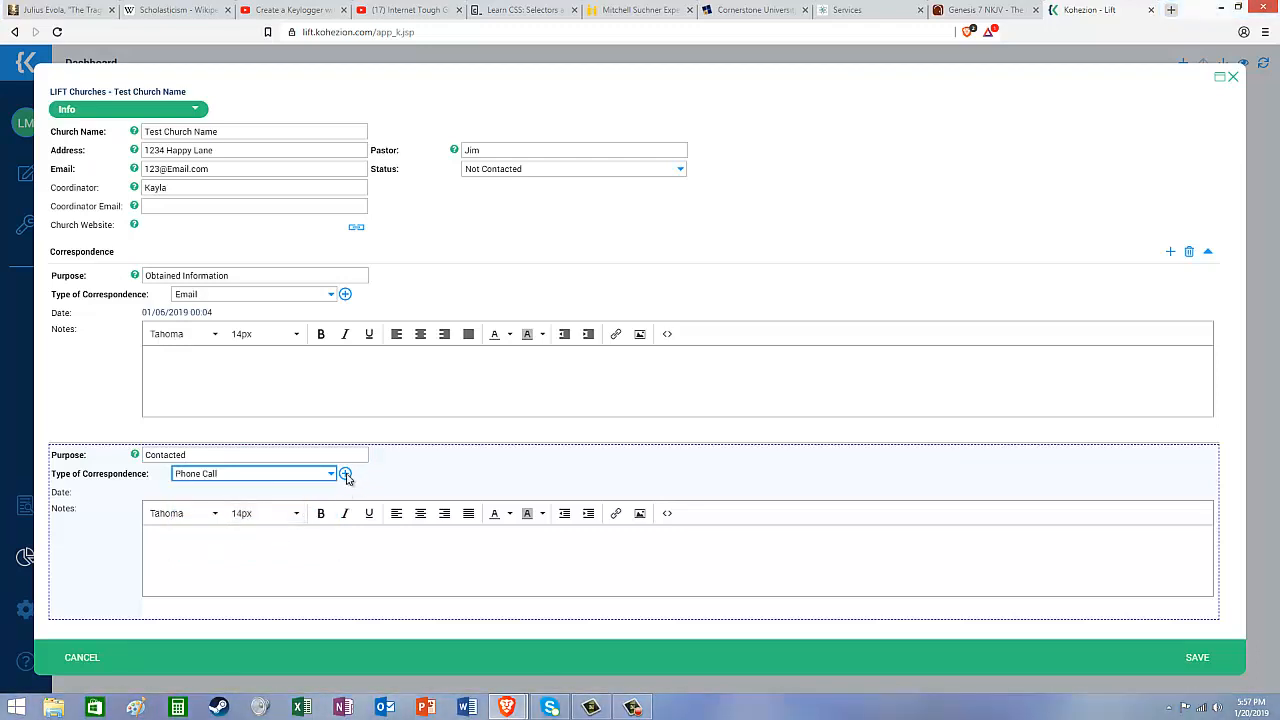
click(345, 475)
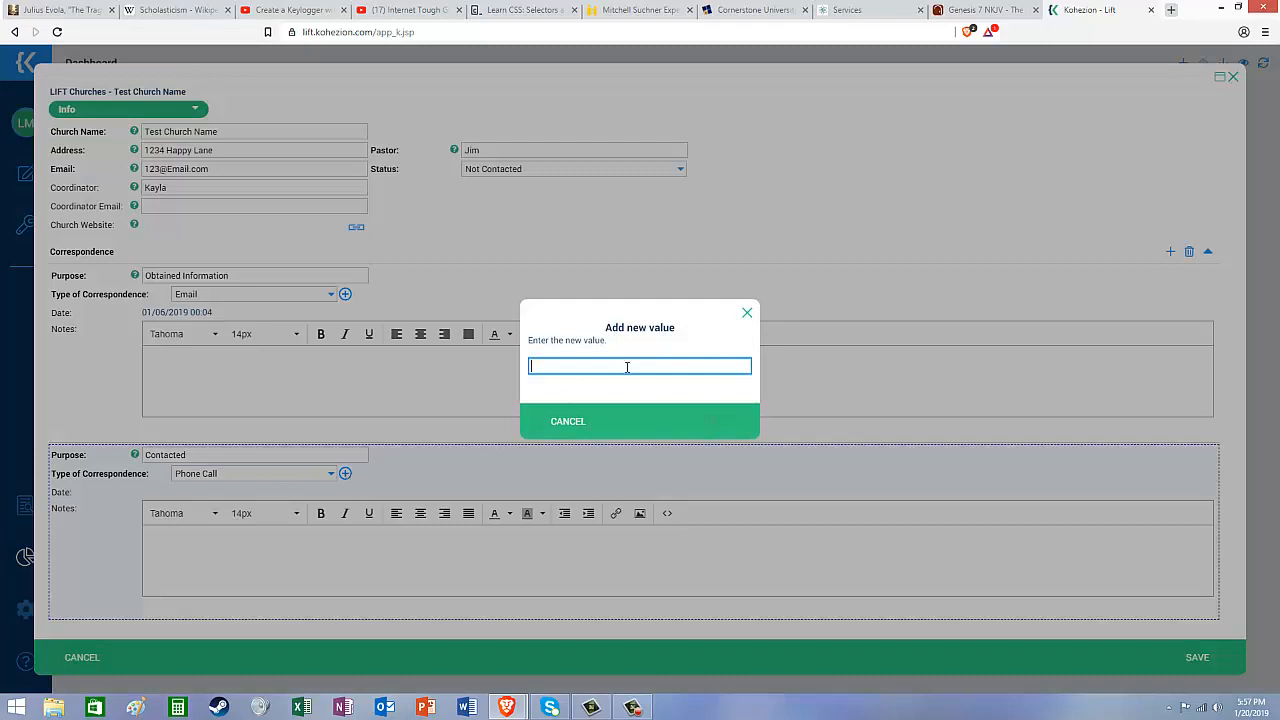
click(747, 314)
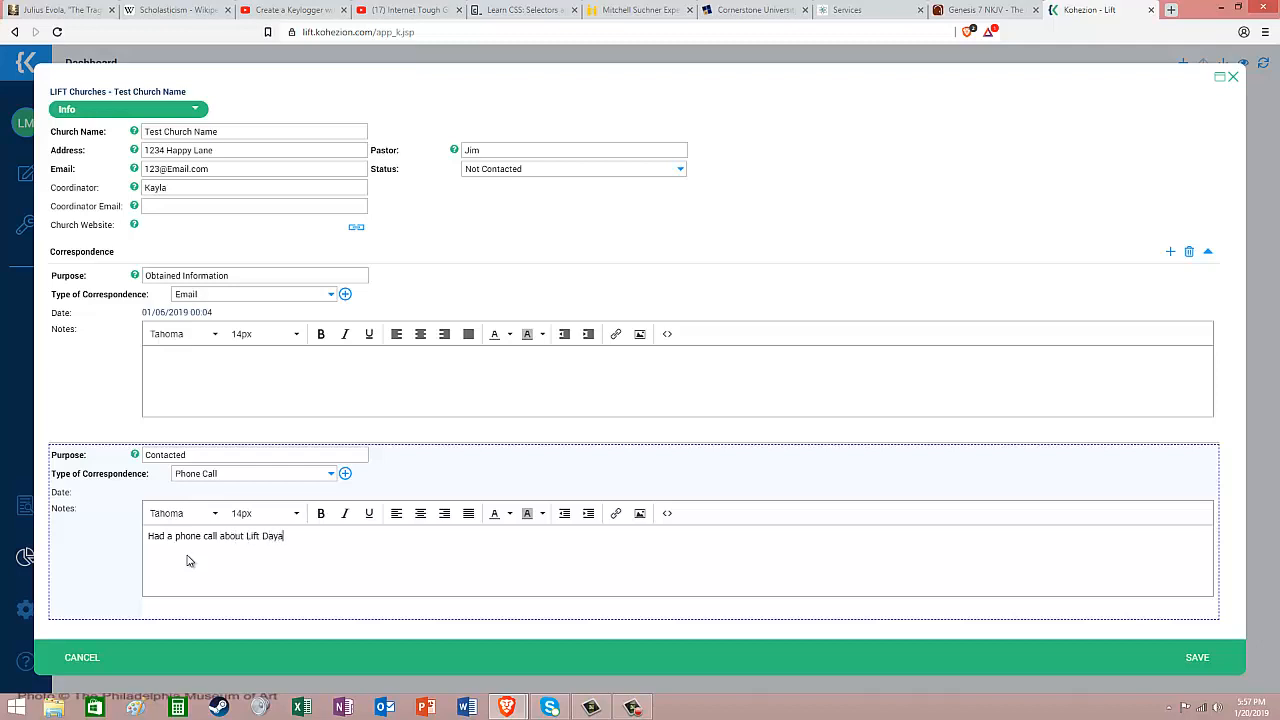
Step: Delete the trailing text of the new correspondence entry's note and leave the record without saving
key(BackSpace)
key(BackSpace)
key(BackSpace)
key(BackSpace)
key(BackSpace)
key(BackSpace)
key(BackSpace)
key(BackSpace)
key(BackSpace)
key(BackSpace)
key(BackSpace)
key(BackSpace)
key(BackSpace)
key(BackSpace)
key(BackSpace)
key(BackSpace)
key(BackSpace)
key(BackSpace)
key(BackSpace)
key(BackSpace)
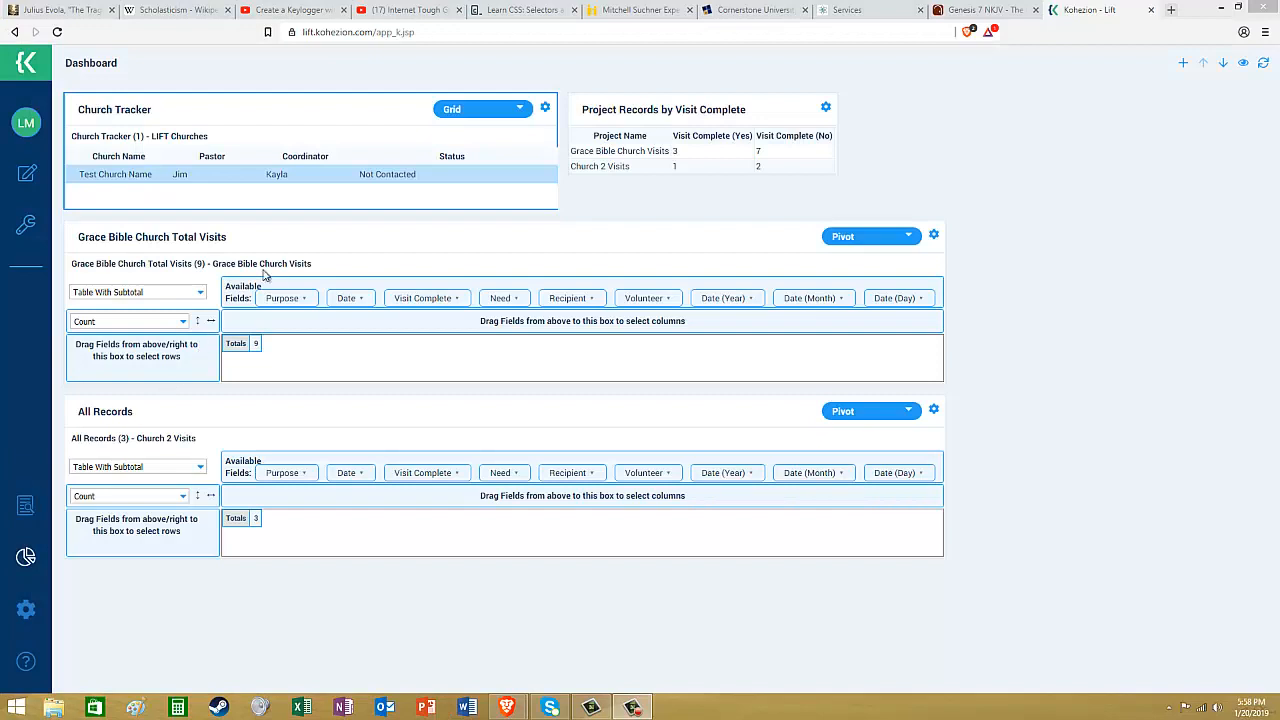
Step: Go to the workspace and display All Records from the Lift searches
click(28, 175)
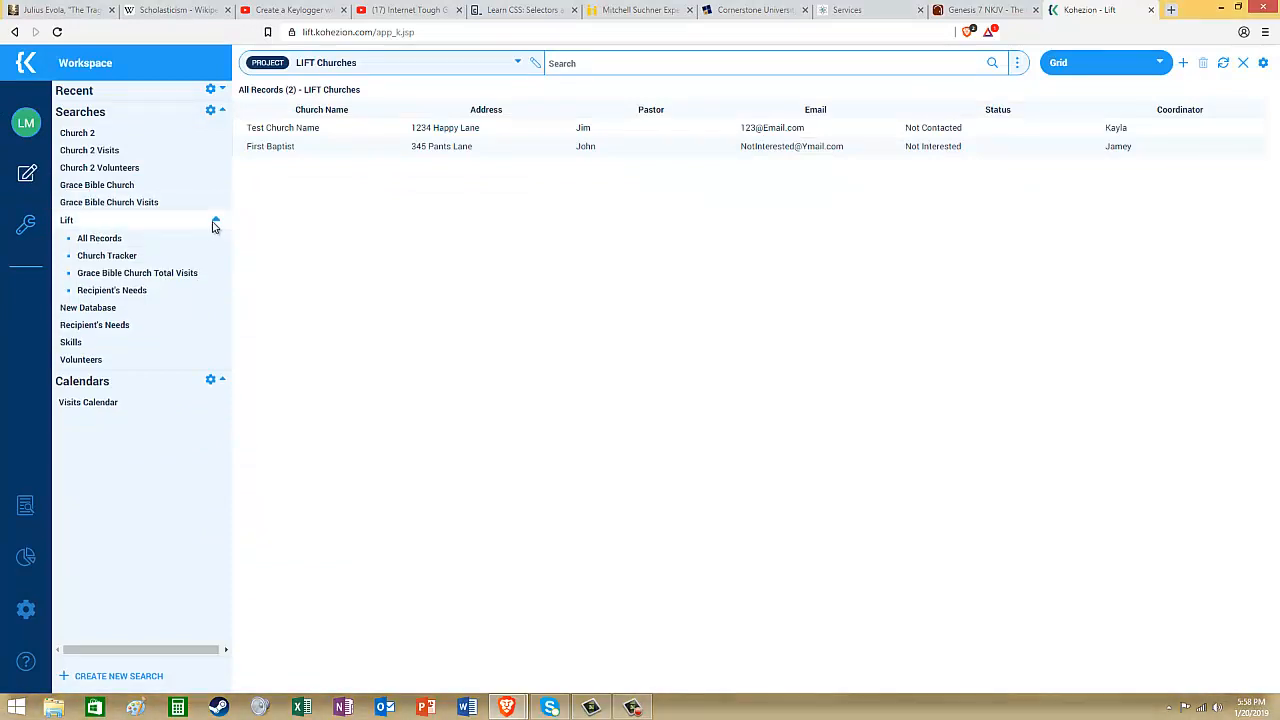
click(215, 221)
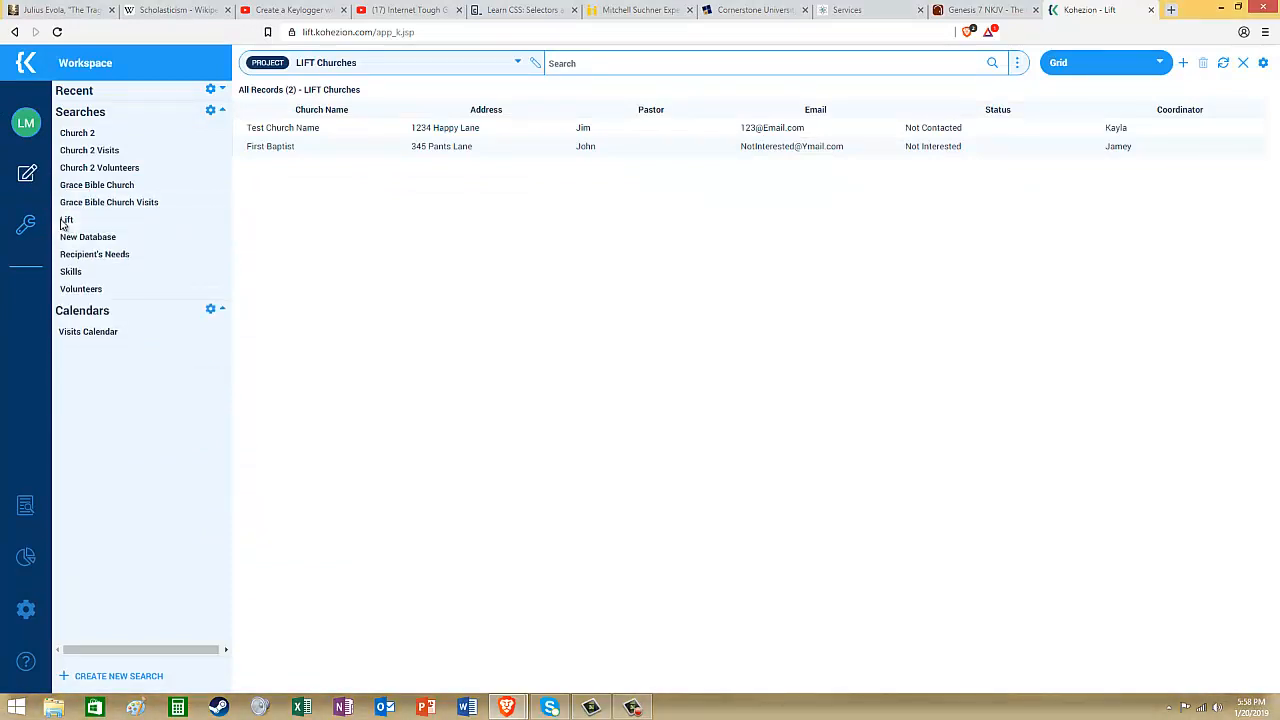
click(216, 222)
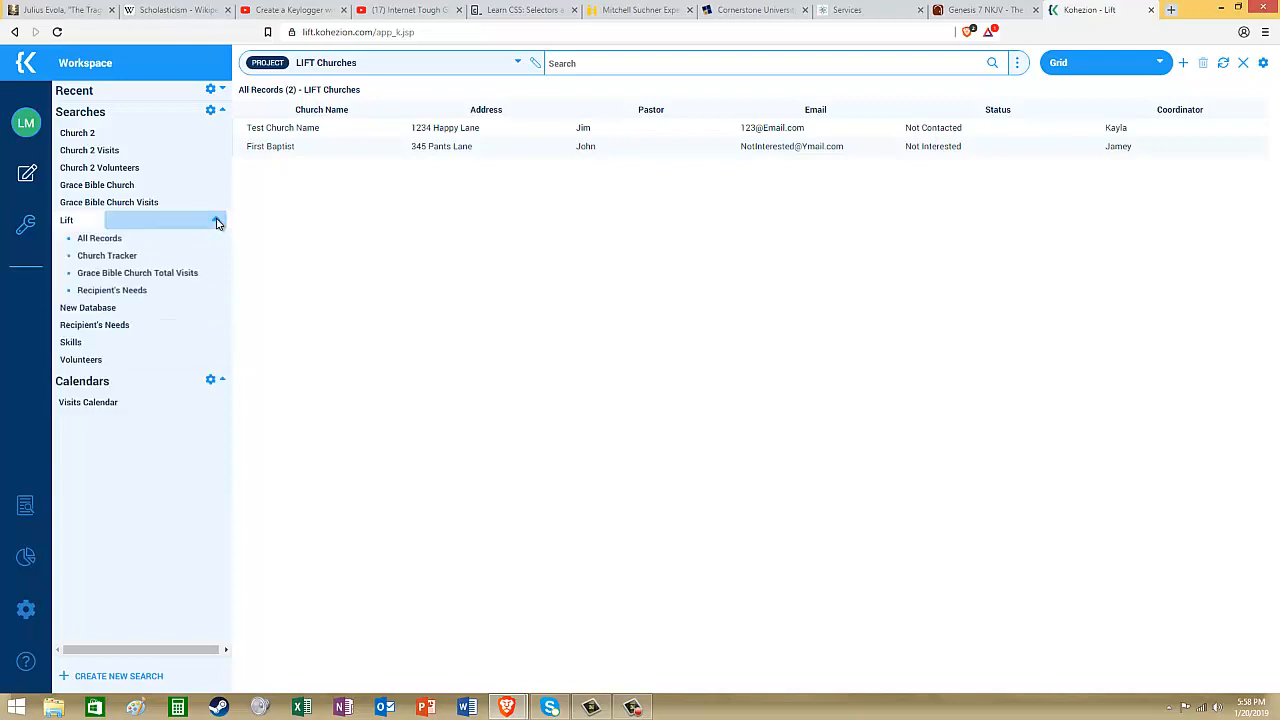
click(100, 239)
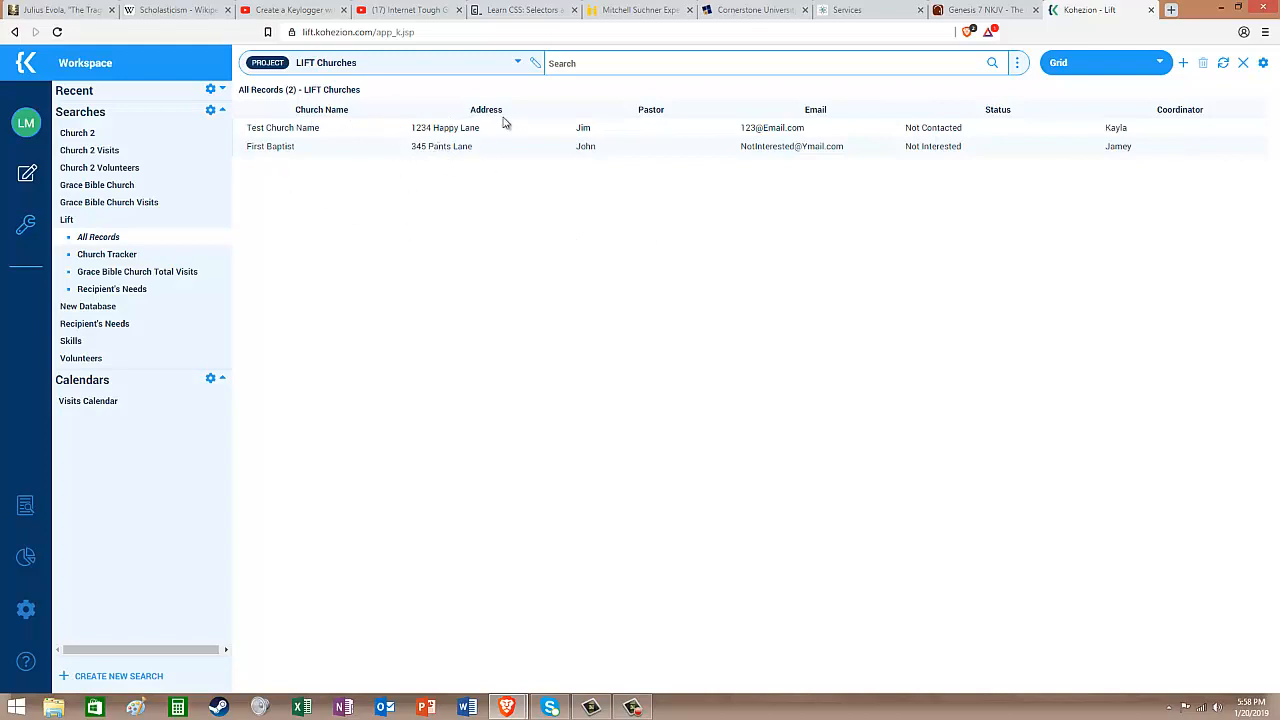
click(92, 236)
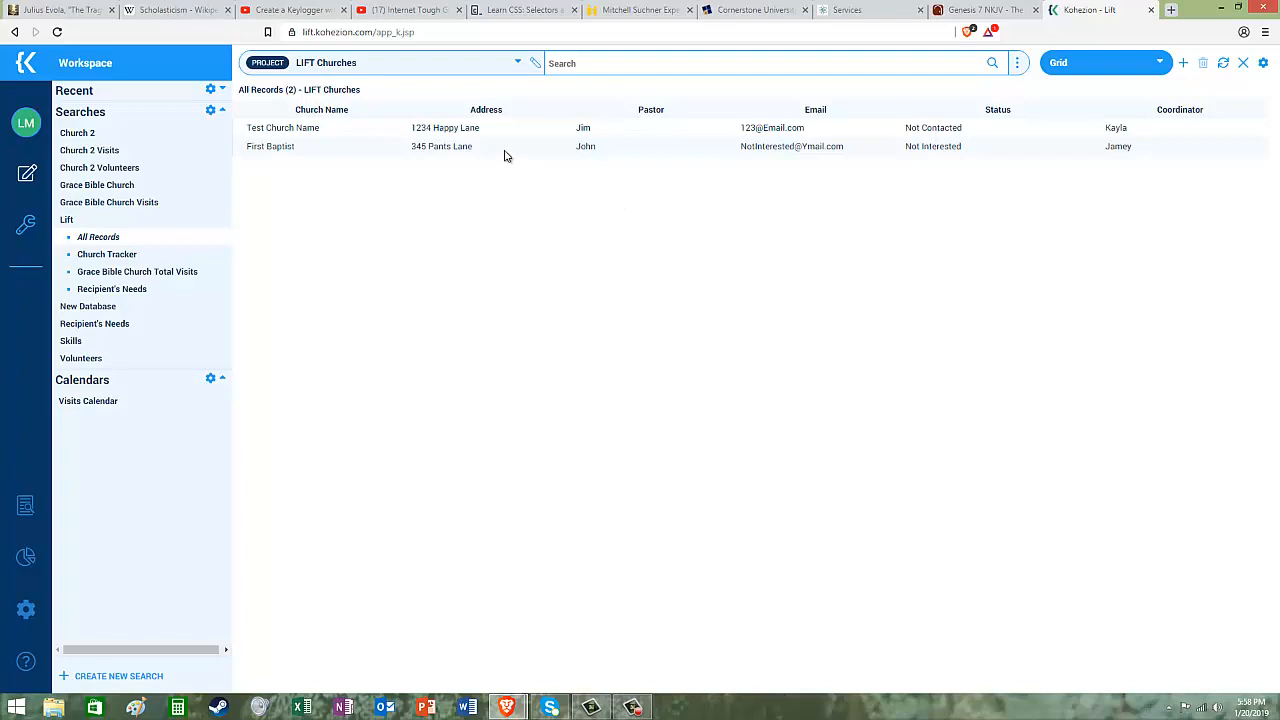
Step: Check the First Baptist church's status in the record list, view its full record and close it
key(ctrl)
key(ctrl)
key(ctrl)
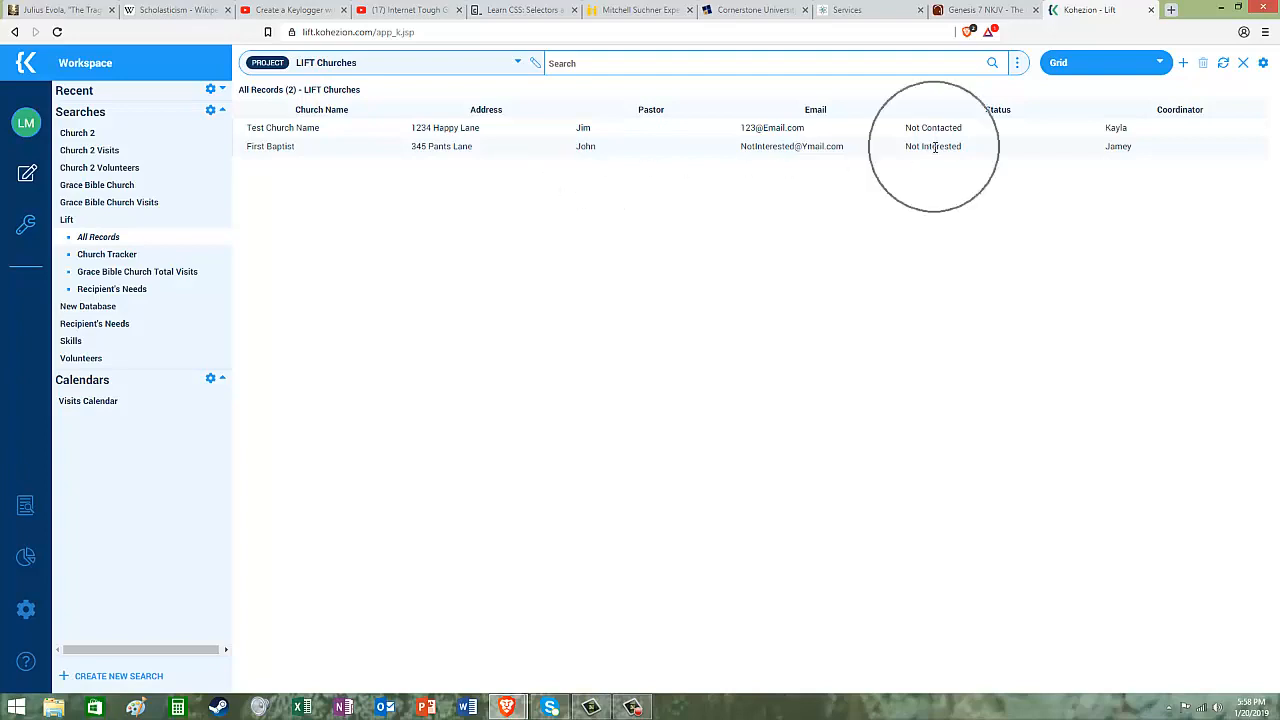
key(ctrl)
key(ctrl)
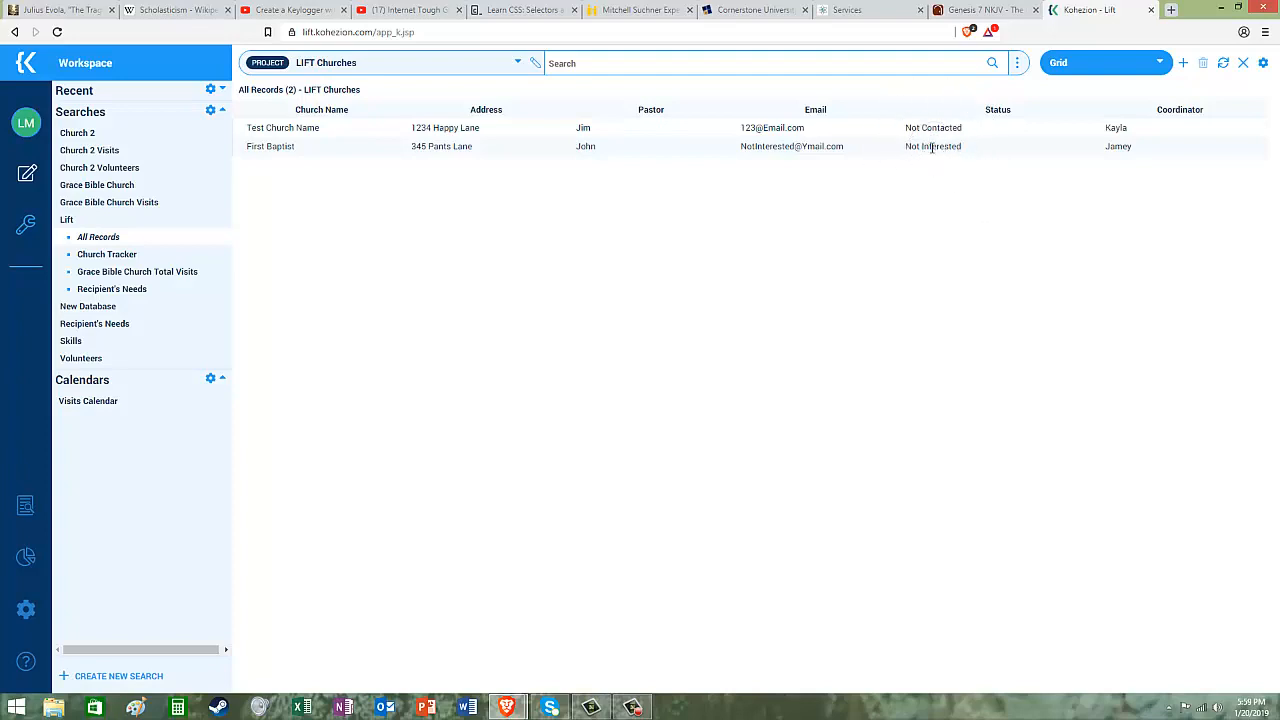
drag(904, 148, 968, 151)
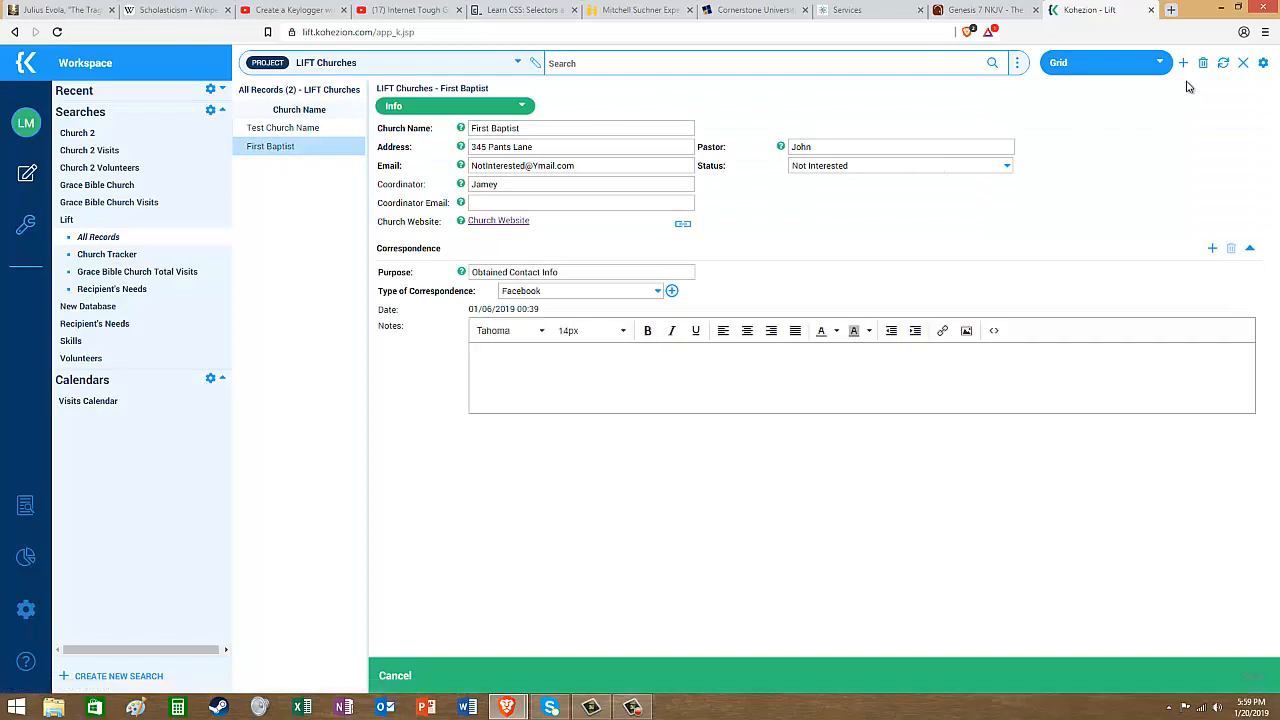
click(1243, 64)
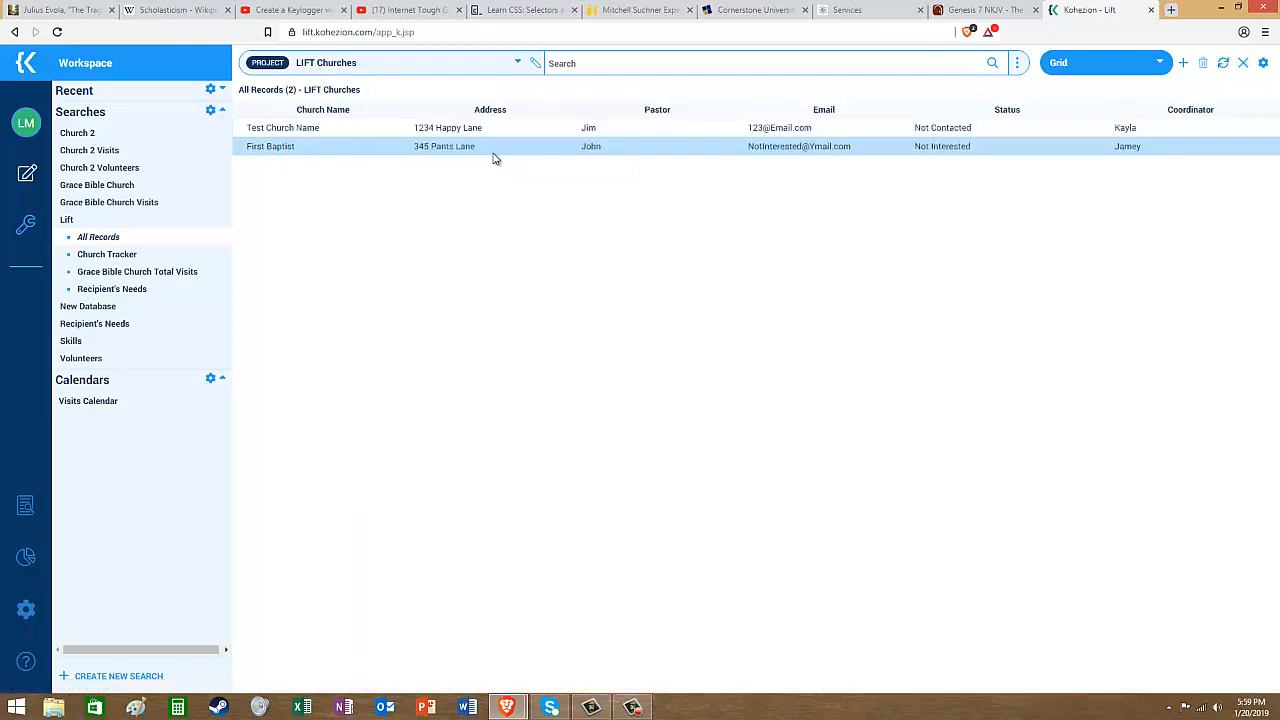
Step: Open the Test Church Name record and review the available Status options without changing the selection
click(532, 128)
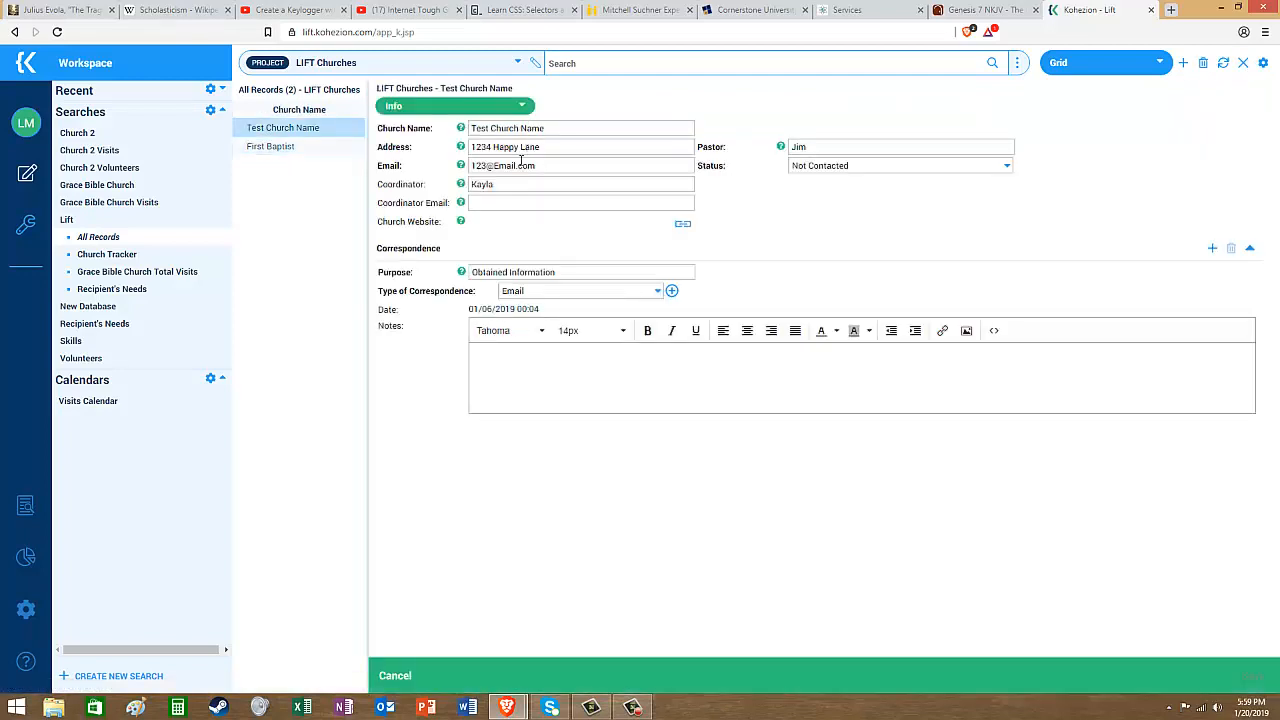
click(1006, 167)
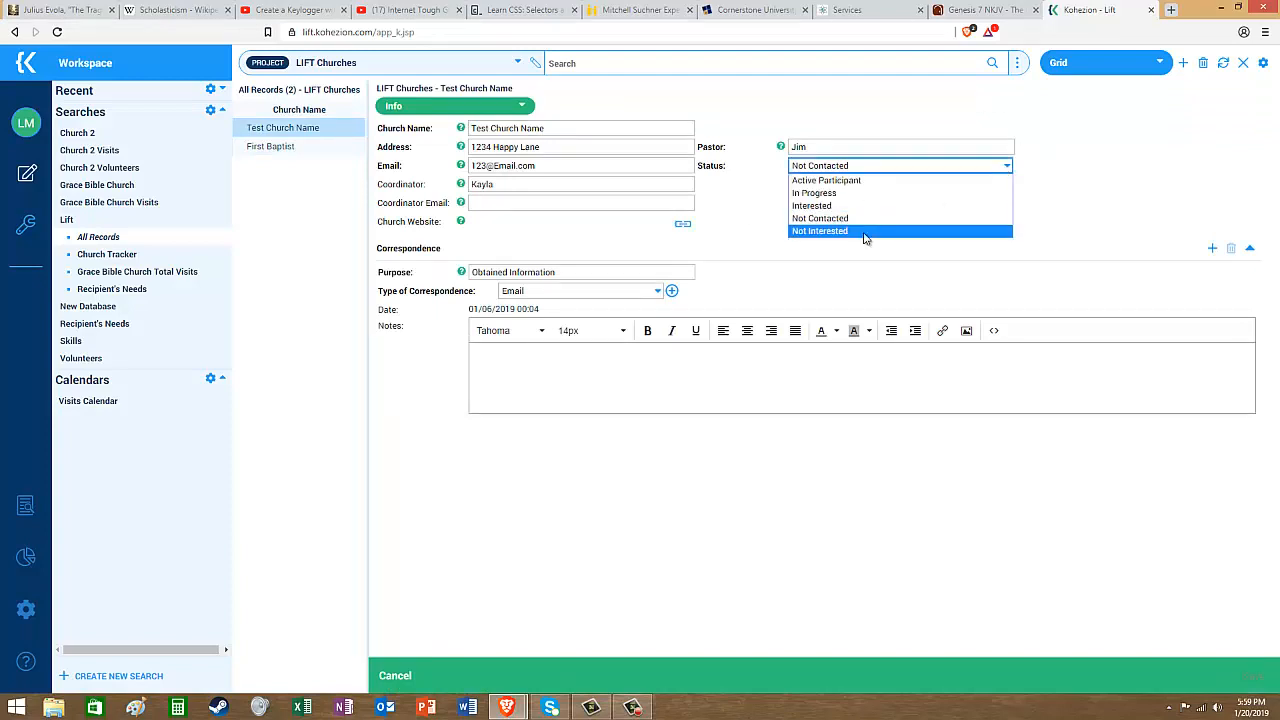
click(1135, 197)
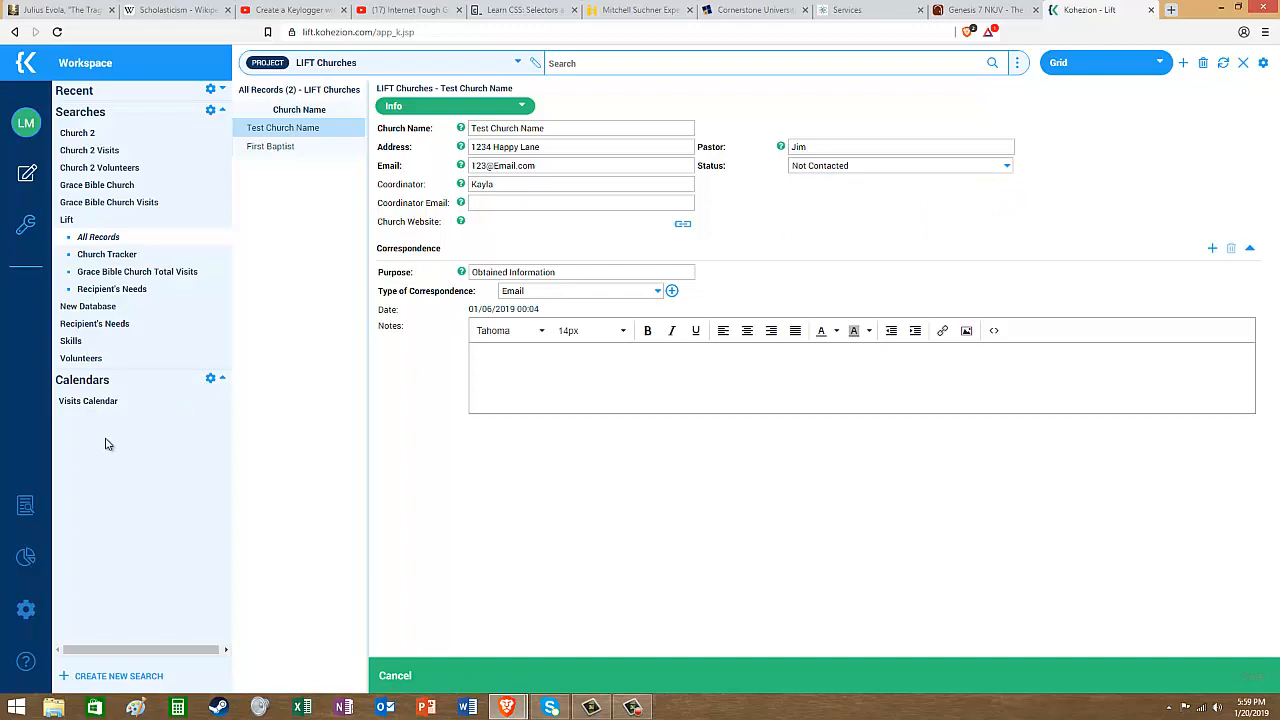
Step: Return to the dashboard and delete the Church Tracker widget
click(26, 557)
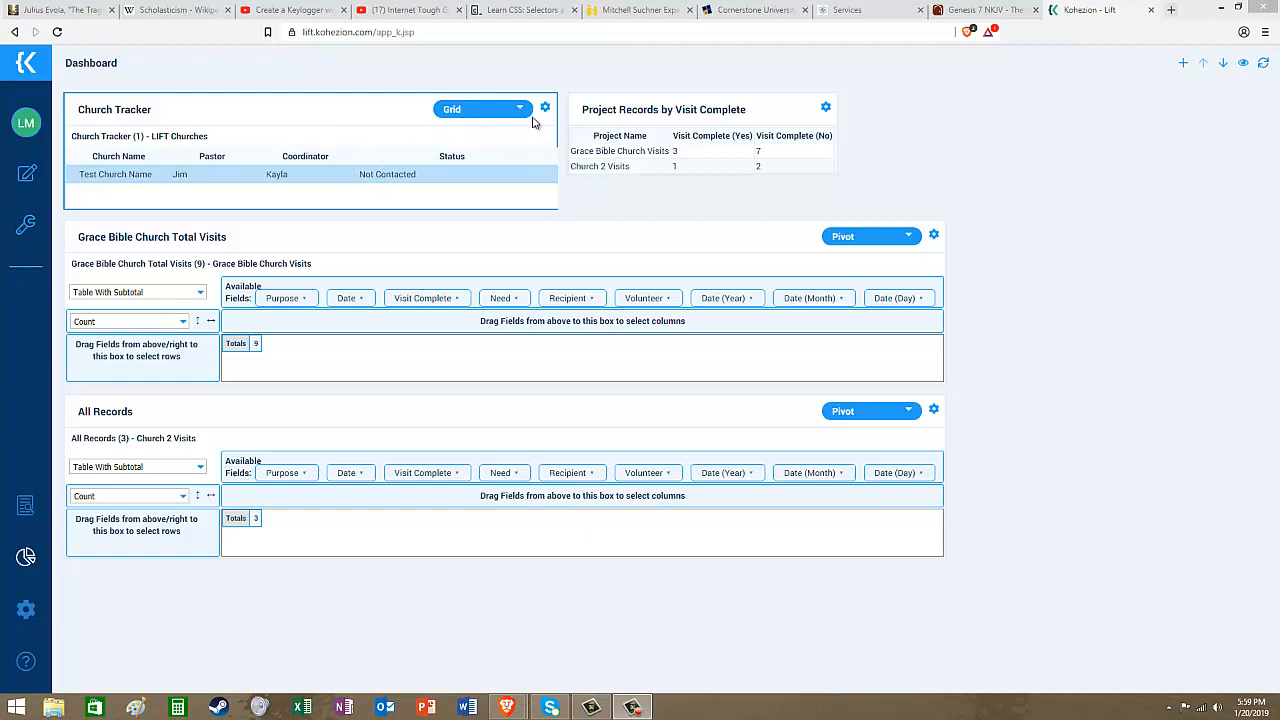
click(545, 108)
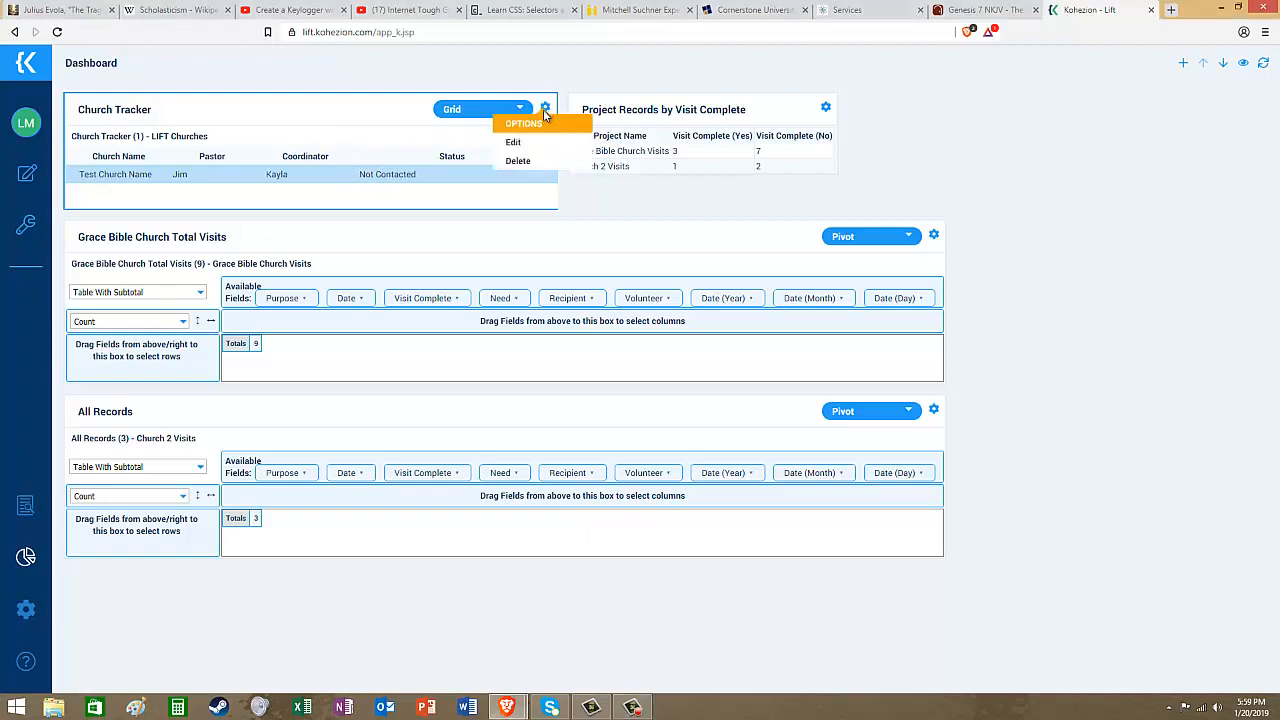
click(518, 162)
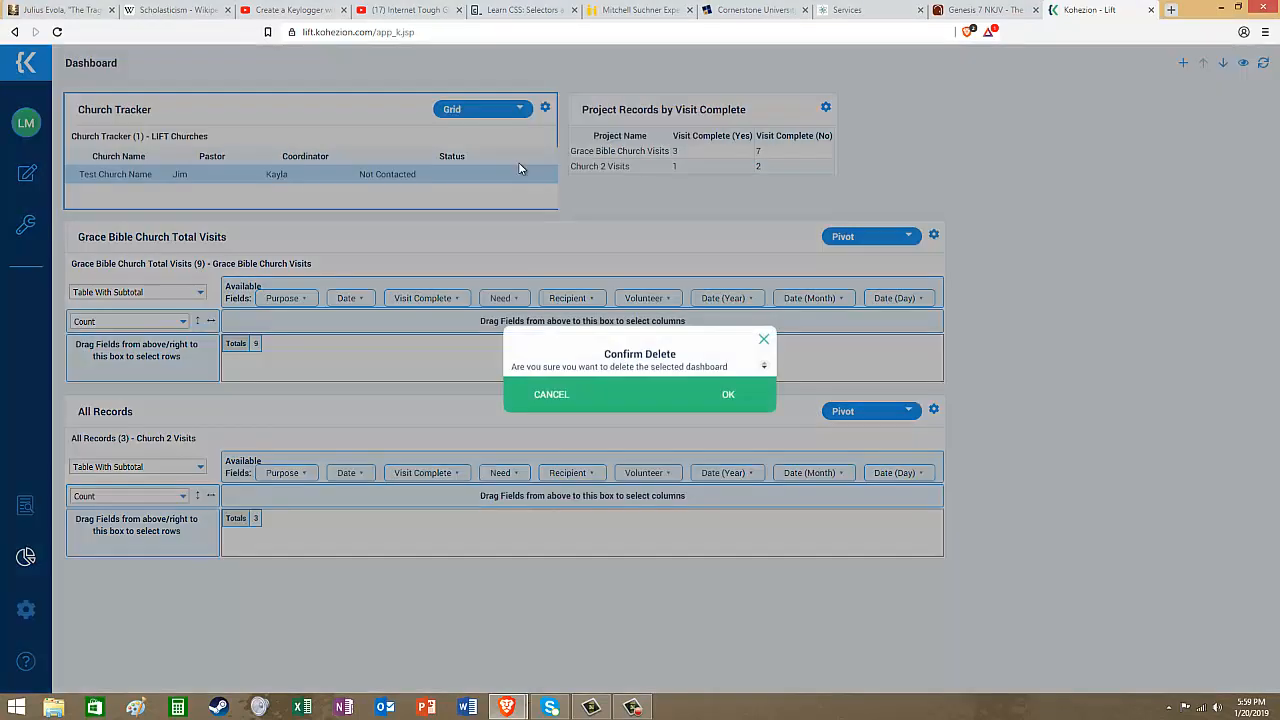
click(728, 397)
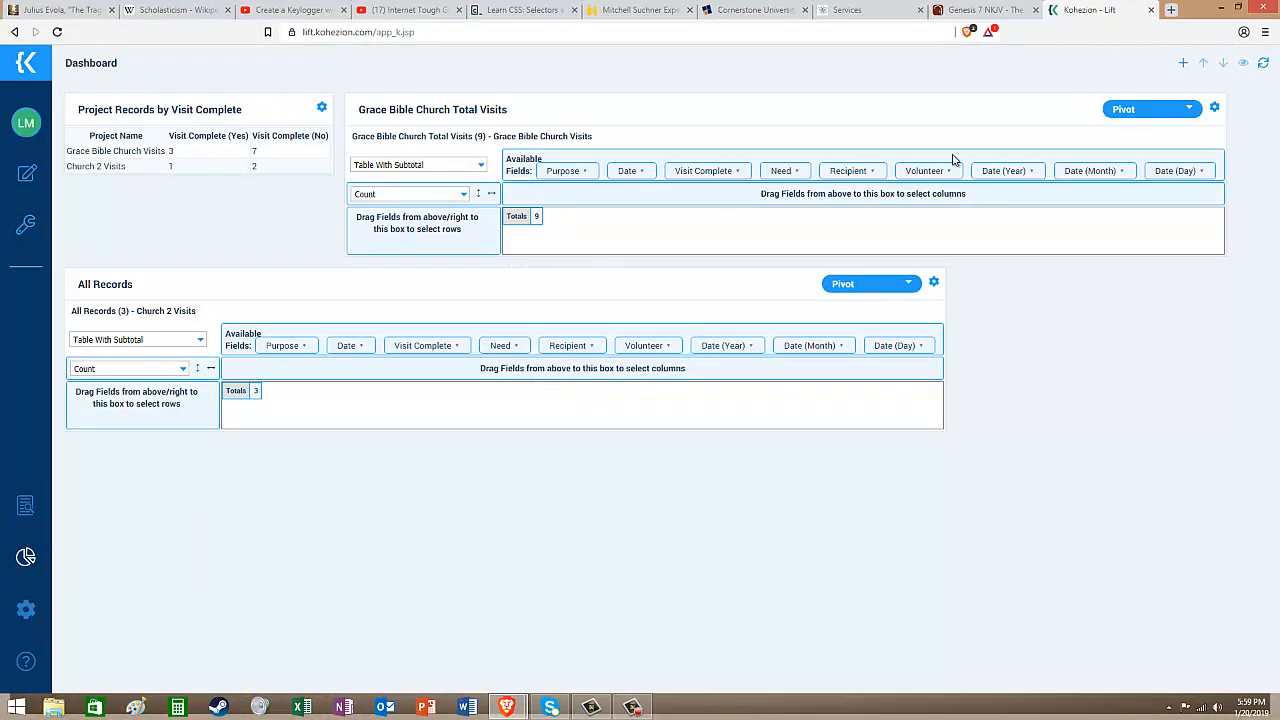
Step: Start a new Search dashboard widget based on the Church Tracker search under Lift and proceed to its custom field selection
click(1183, 66)
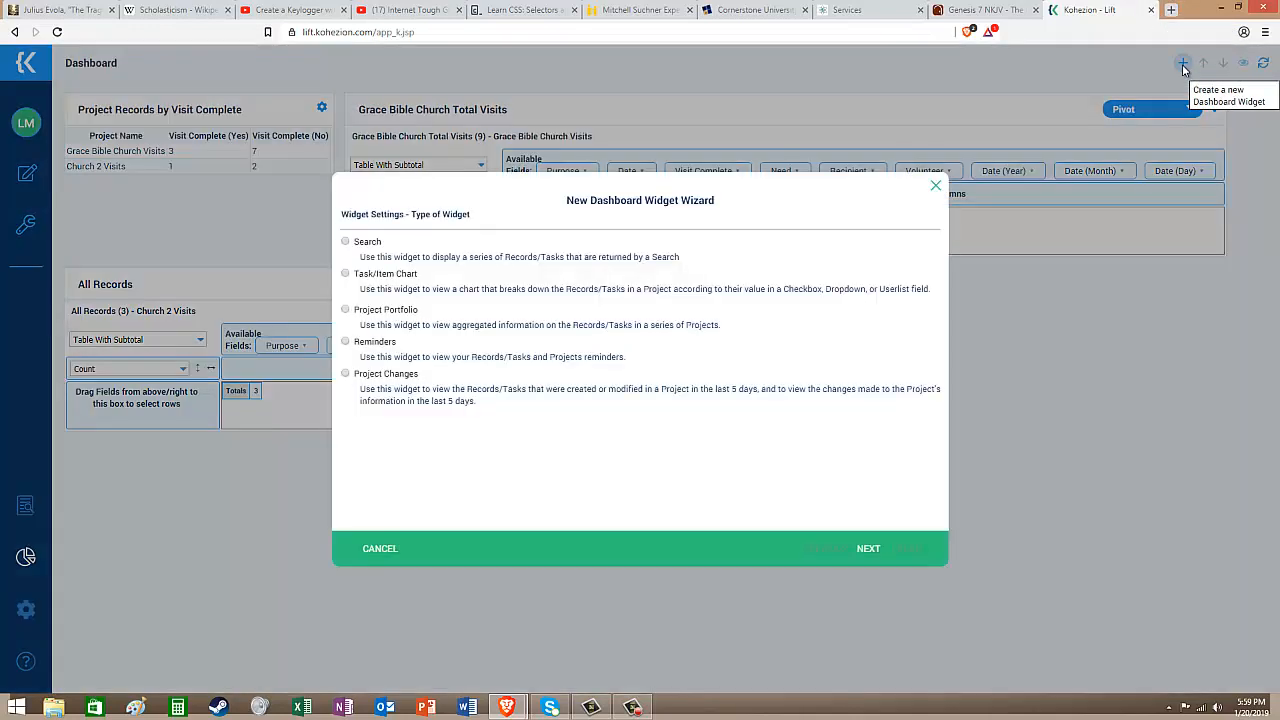
click(345, 242)
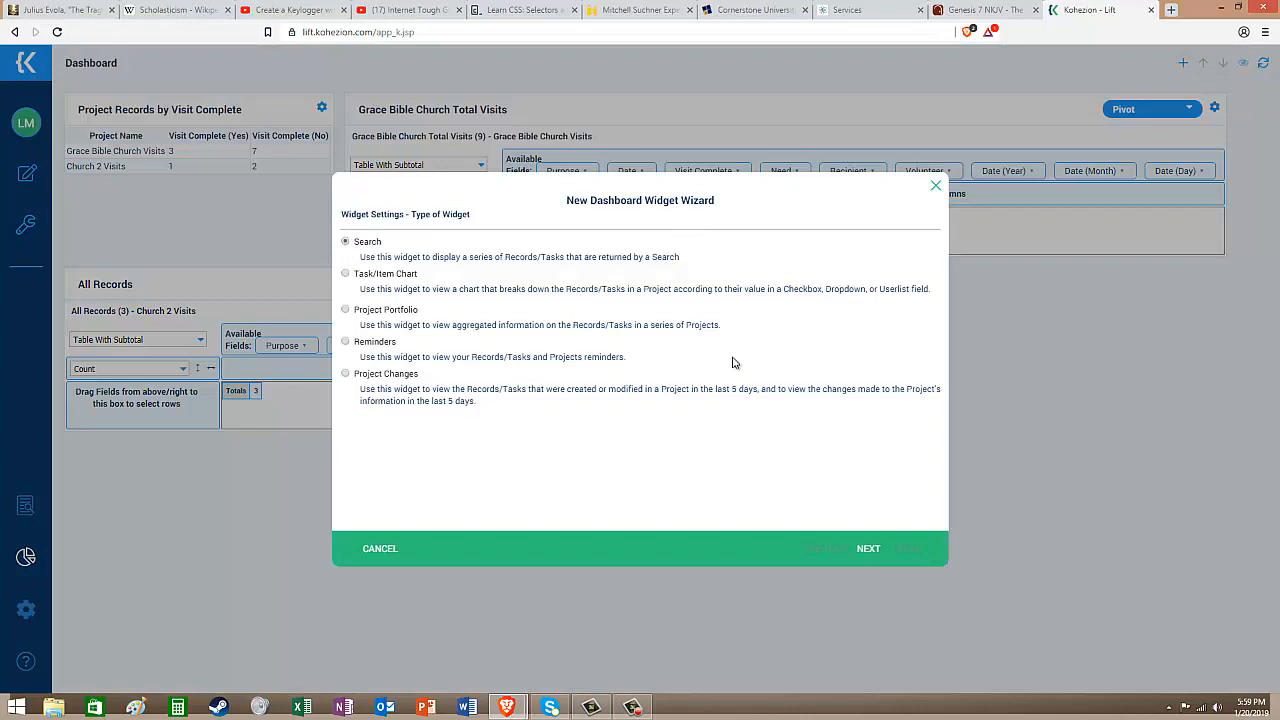
click(868, 549)
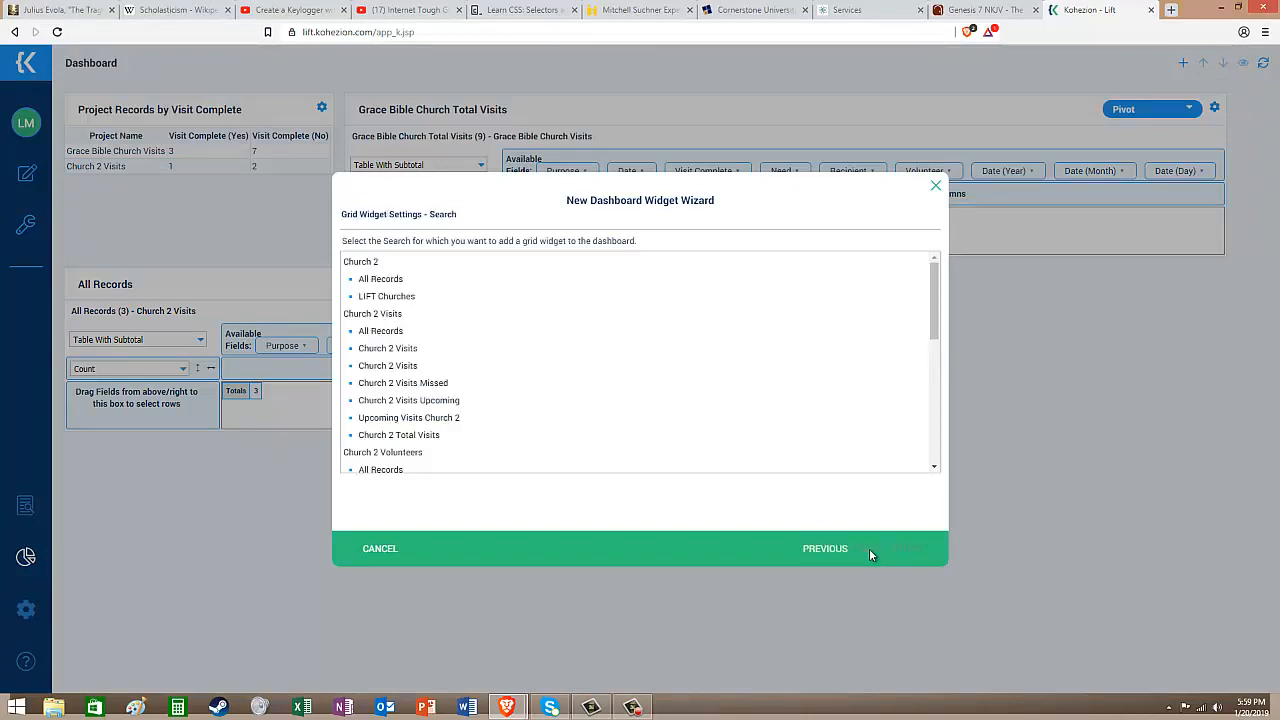
scroll(499, 346, down, 5)
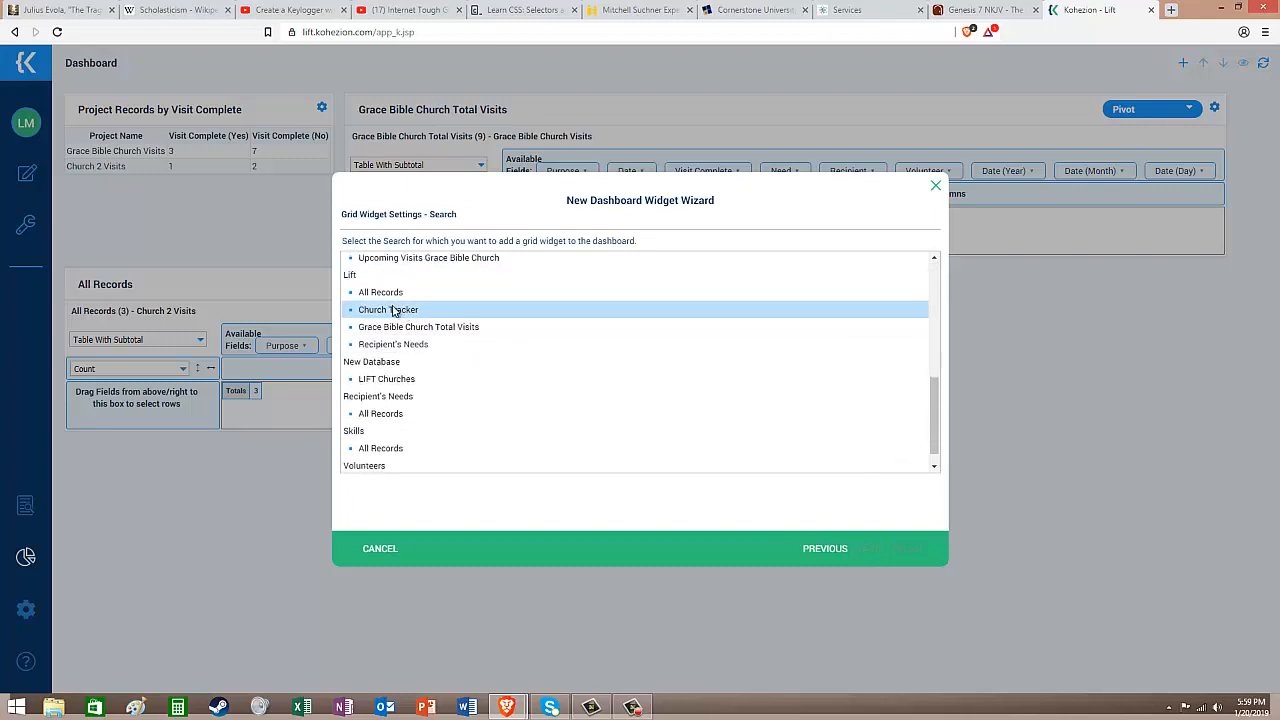
click(386, 314)
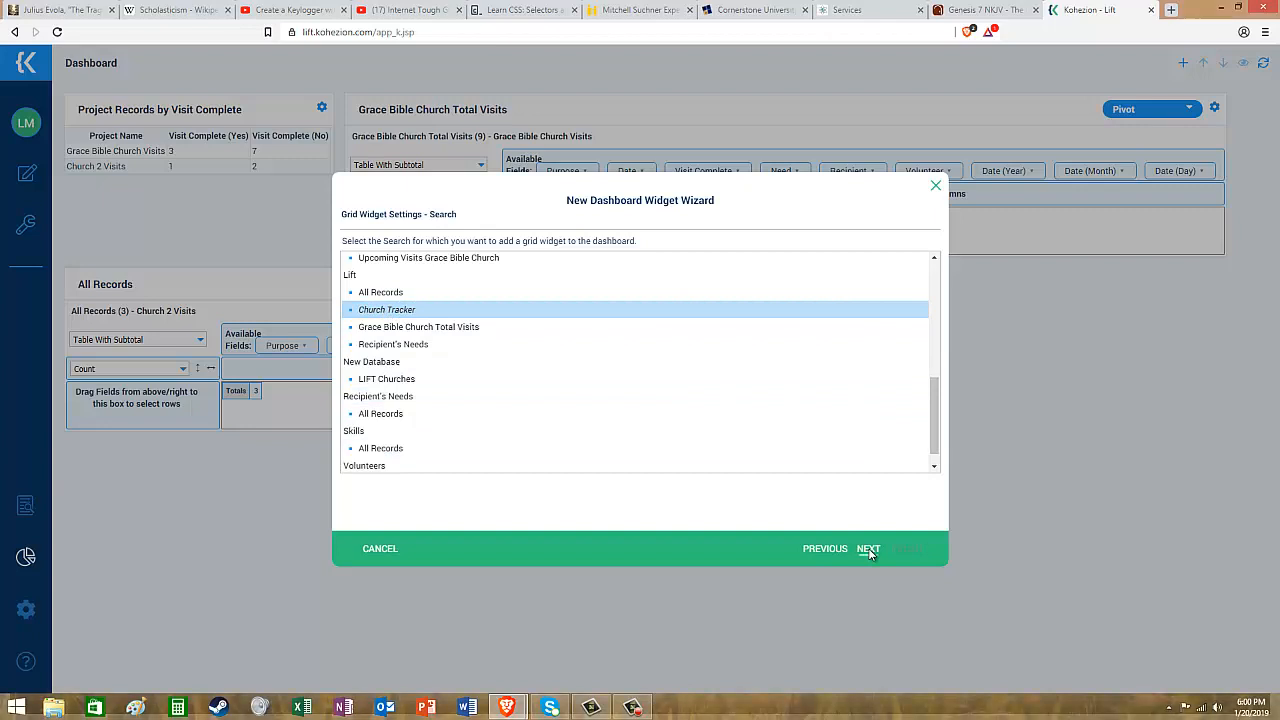
click(868, 550)
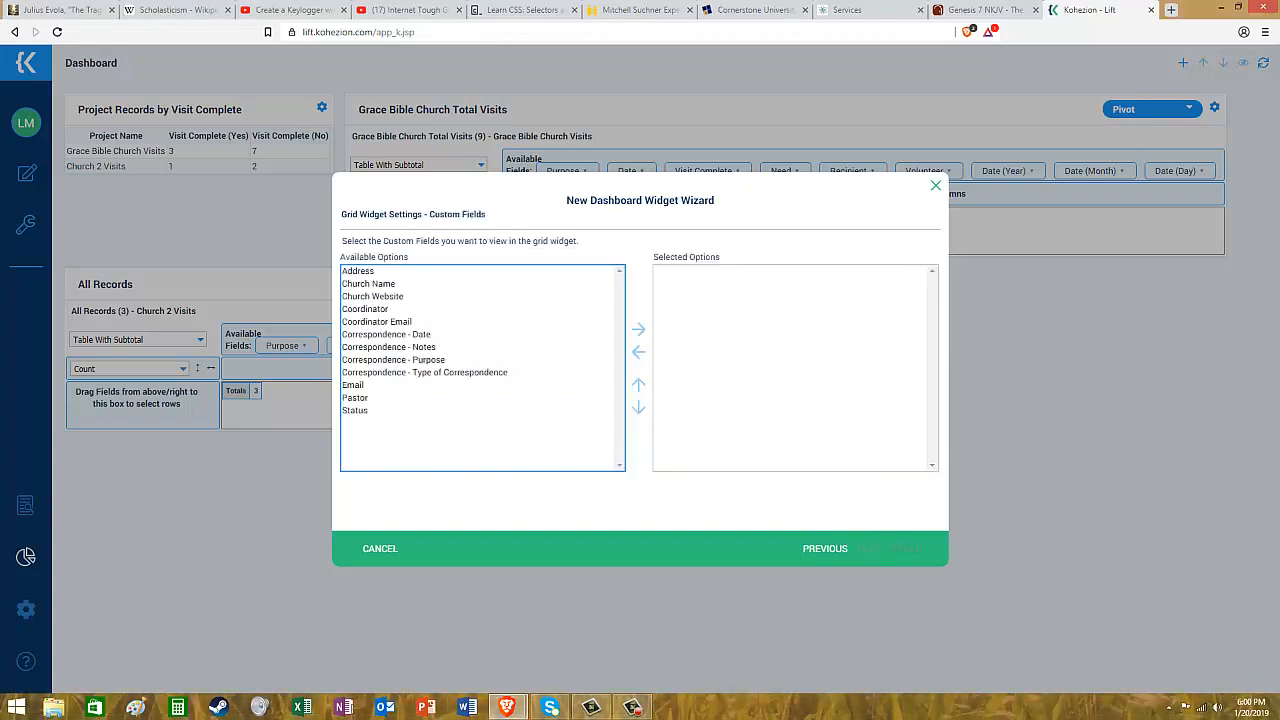
Step: Add the Church Name, Pastor, Coordinator and Status fields to the grid widget in that order and finish the widget
click(632, 706)
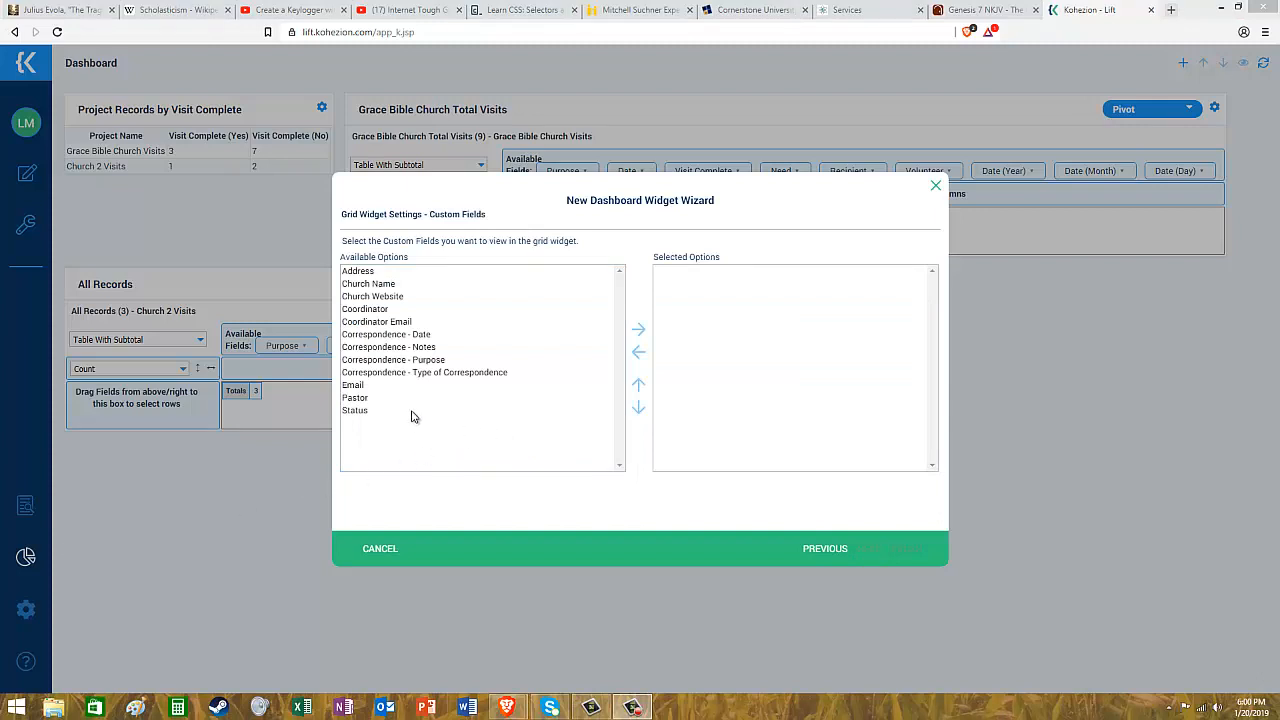
click(383, 285)
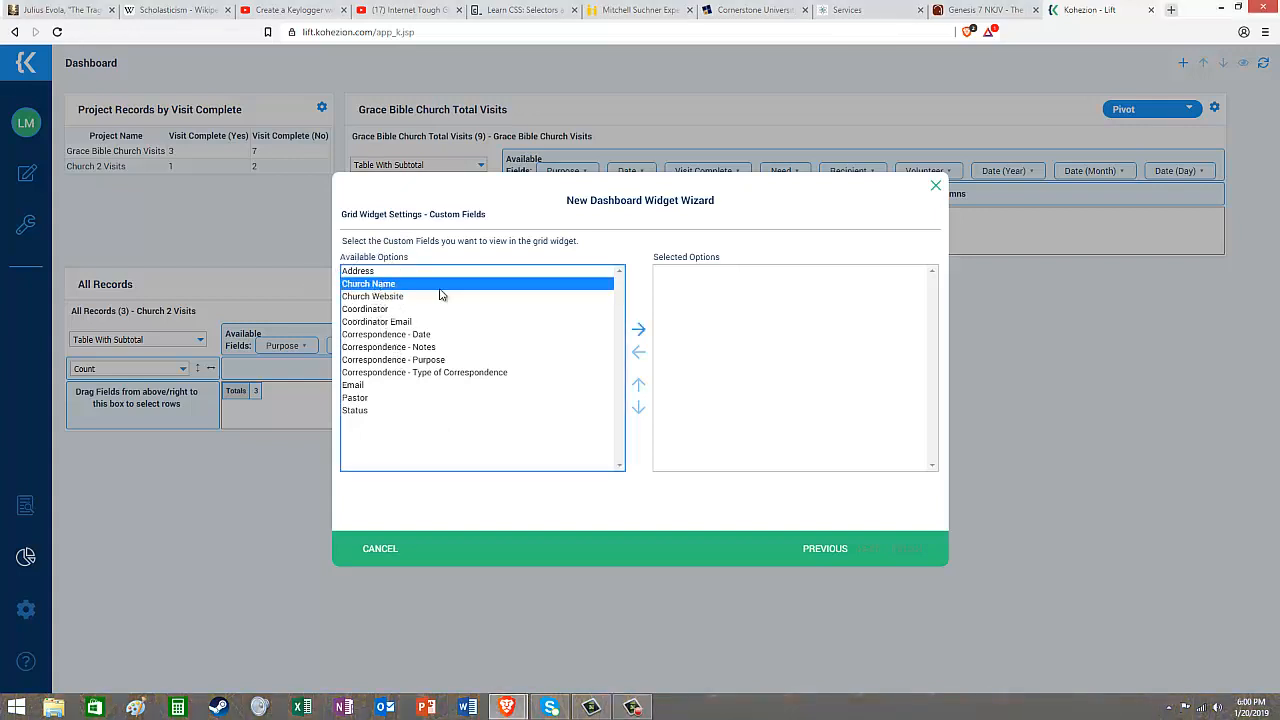
click(637, 329)
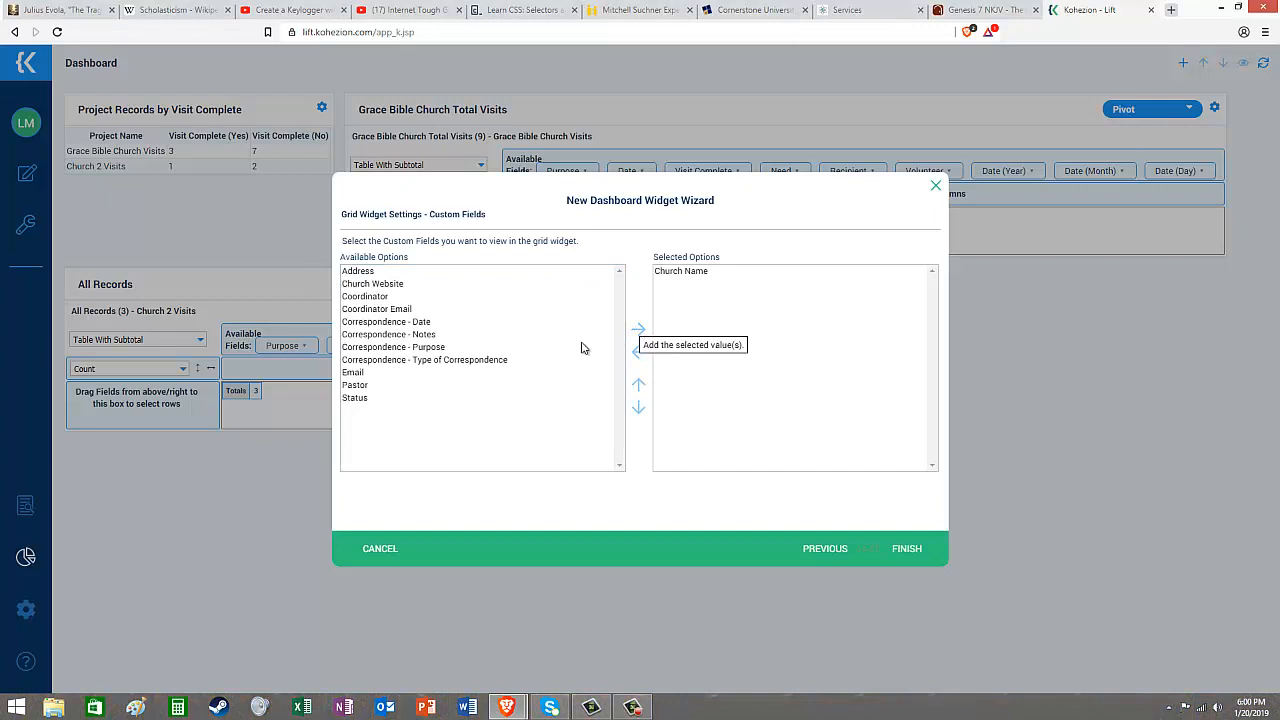
click(368, 387)
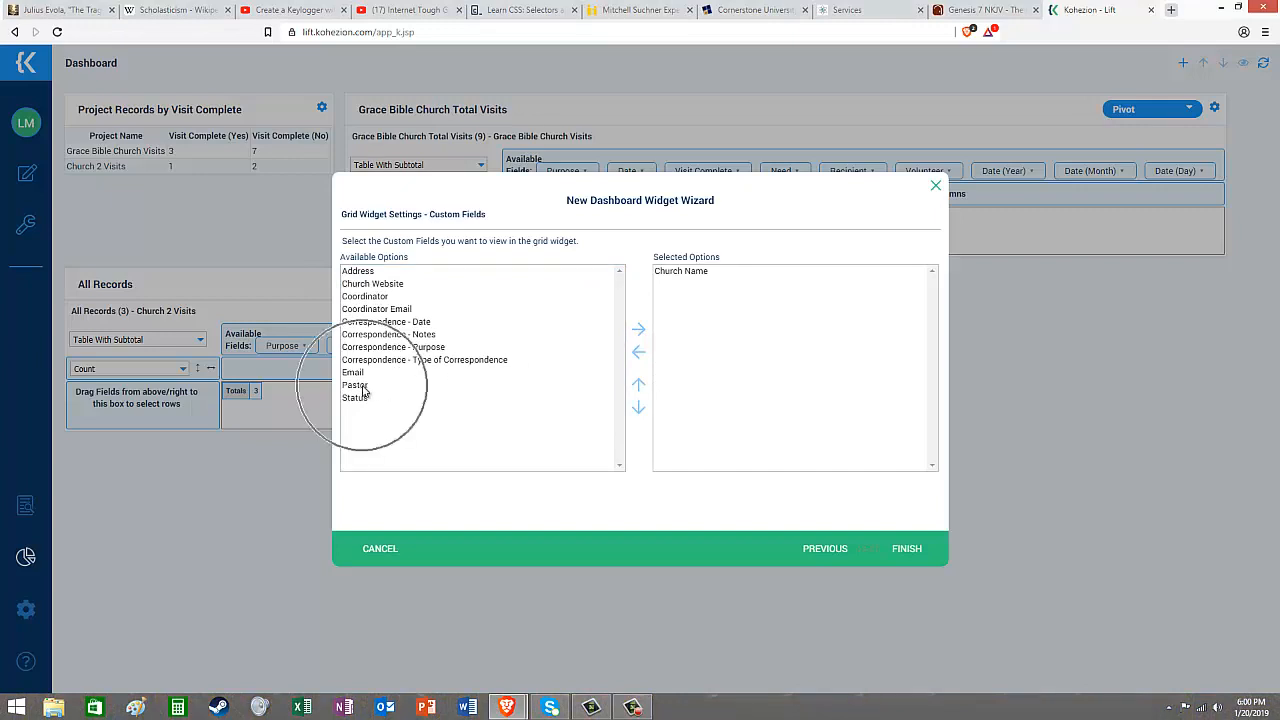
click(639, 329)
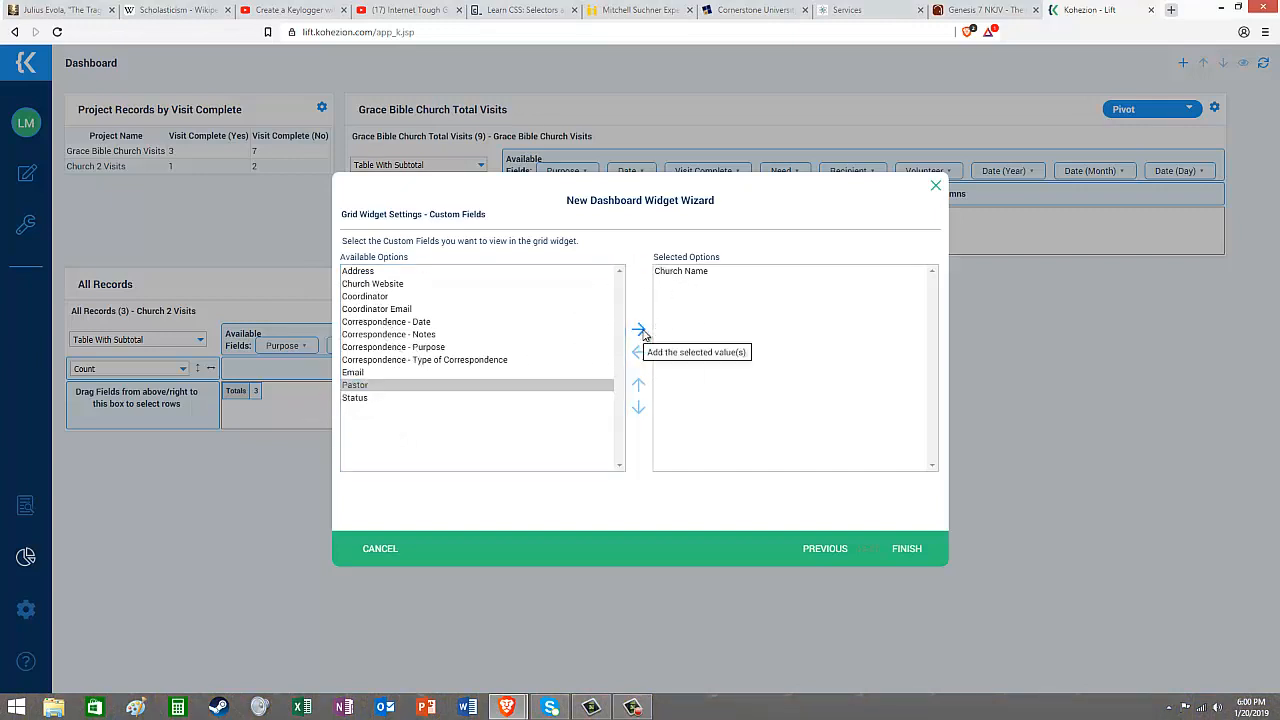
click(388, 297)
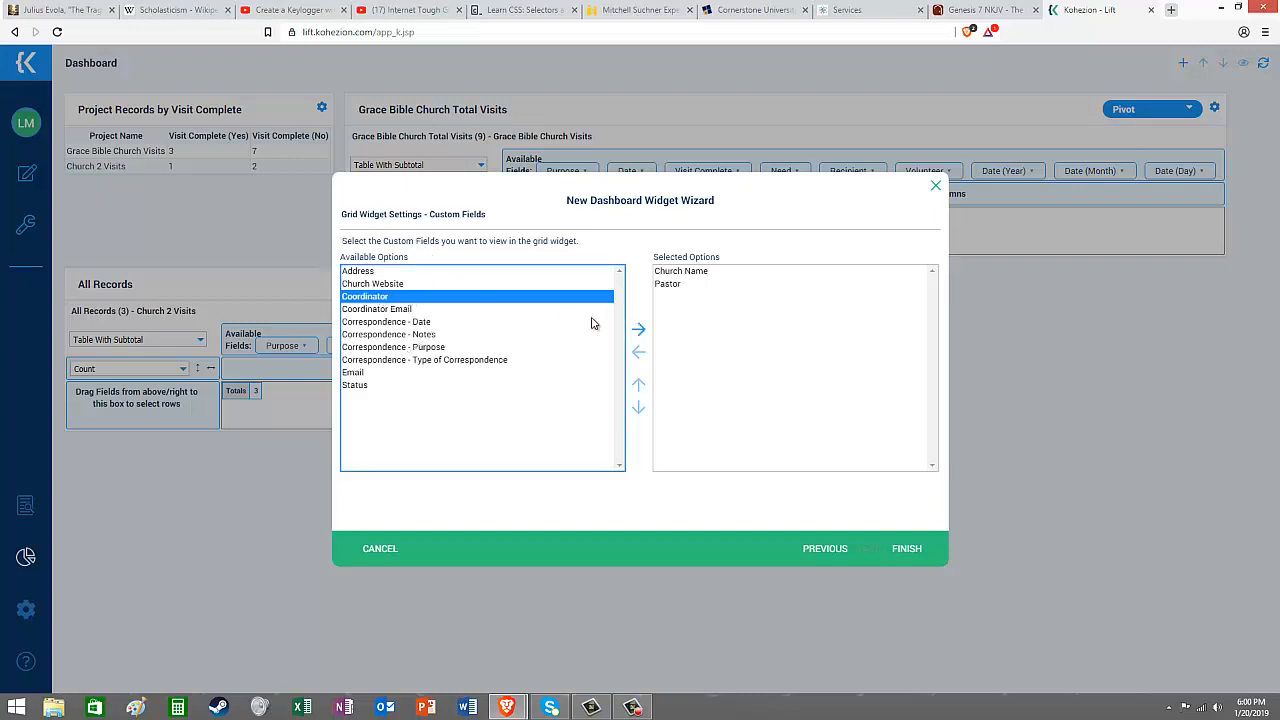
click(641, 333)
click(362, 374)
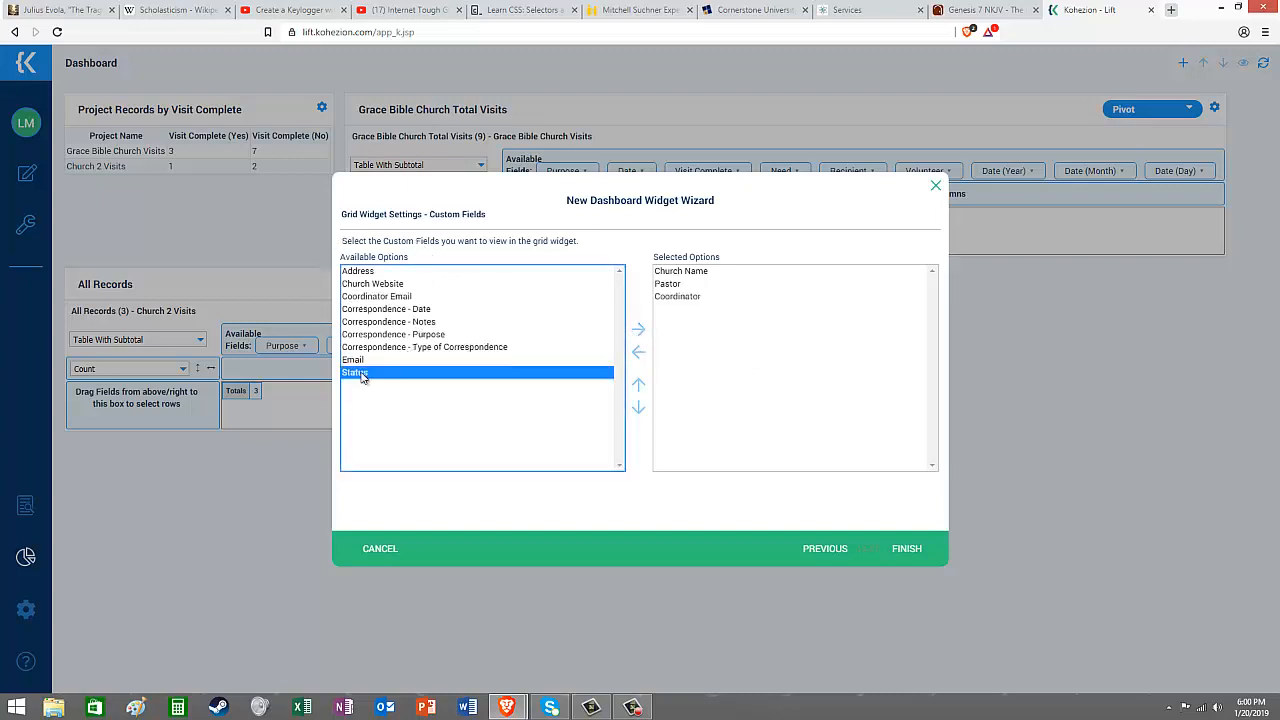
click(640, 331)
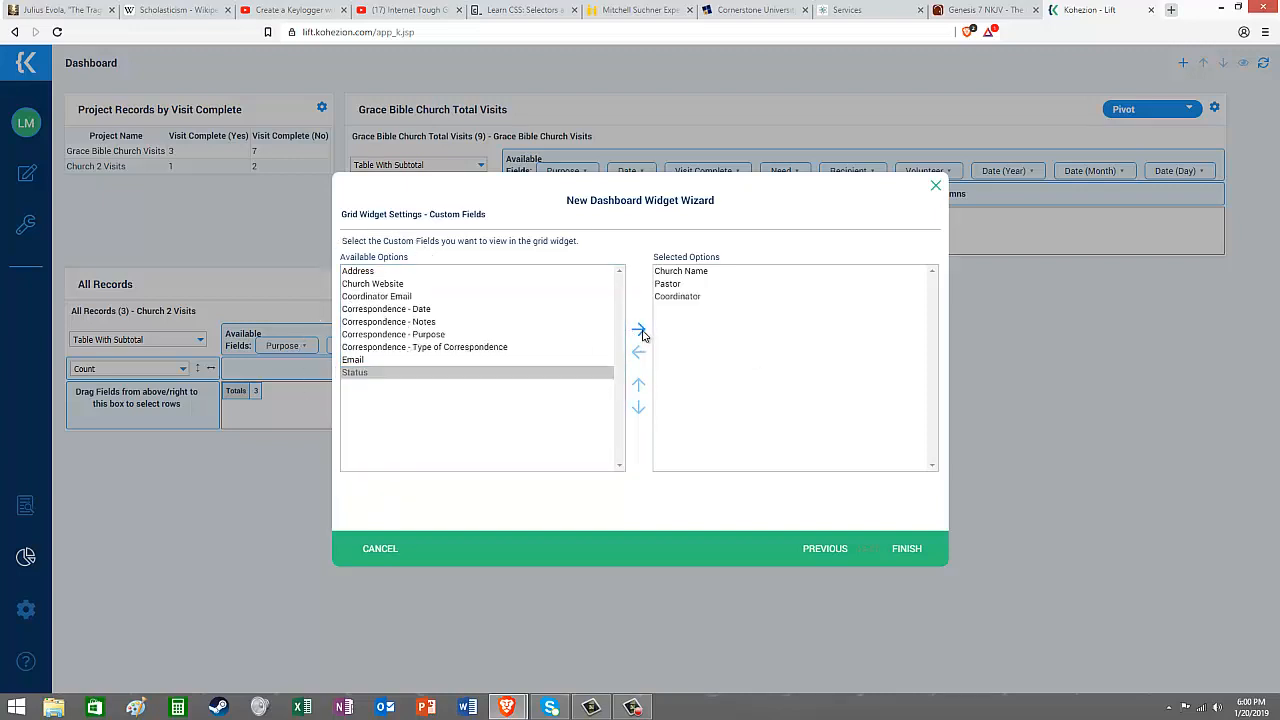
click(908, 550)
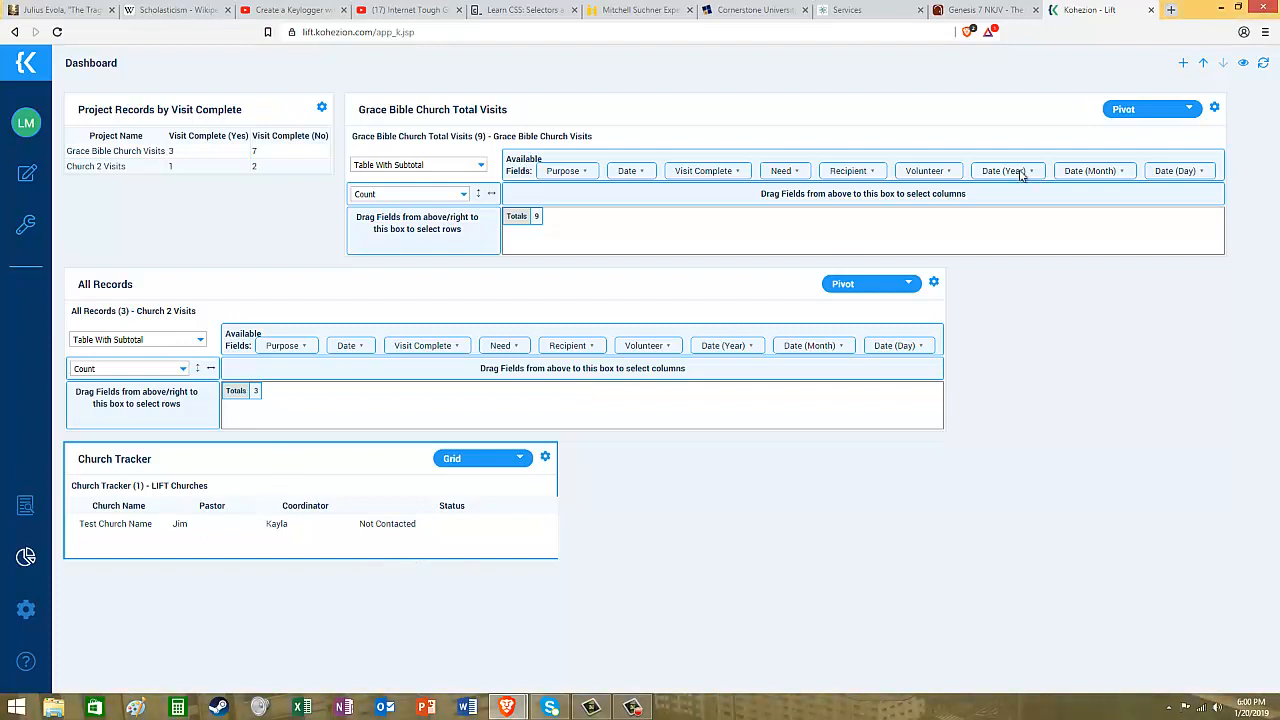
Step: Move the Church Tracker widget up to the first position on the dashboard
click(1203, 62)
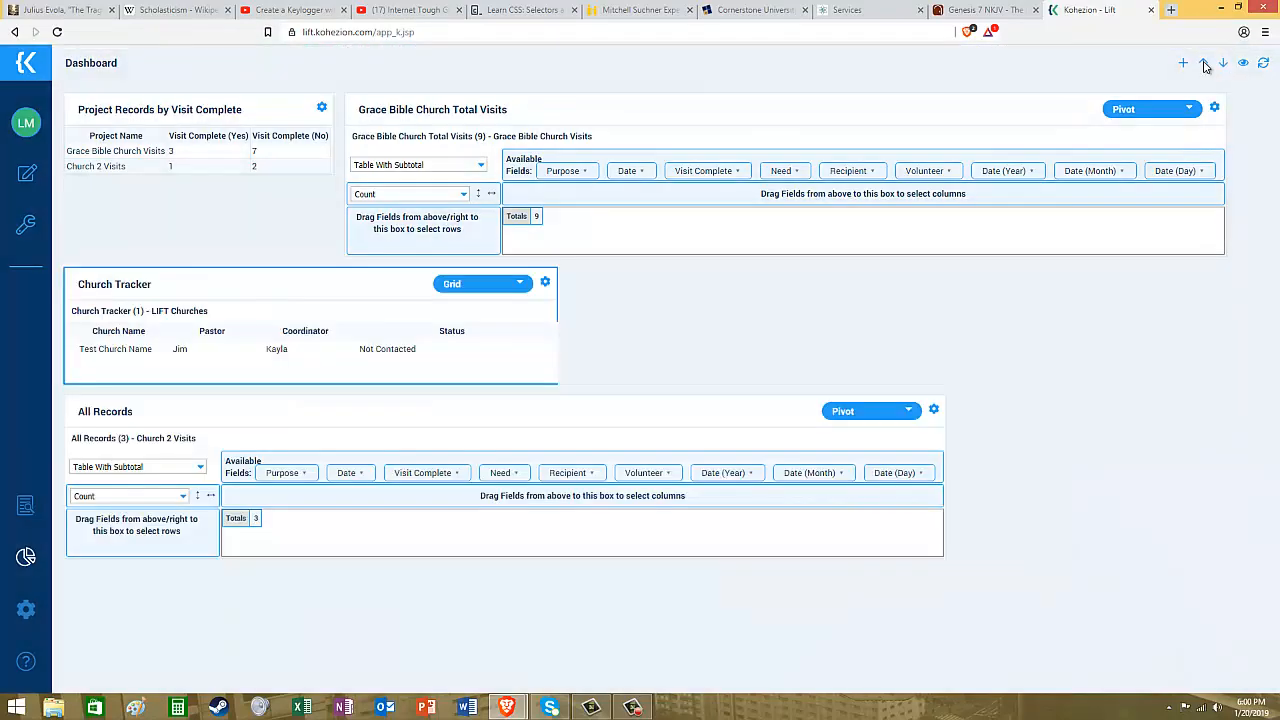
click(1205, 64)
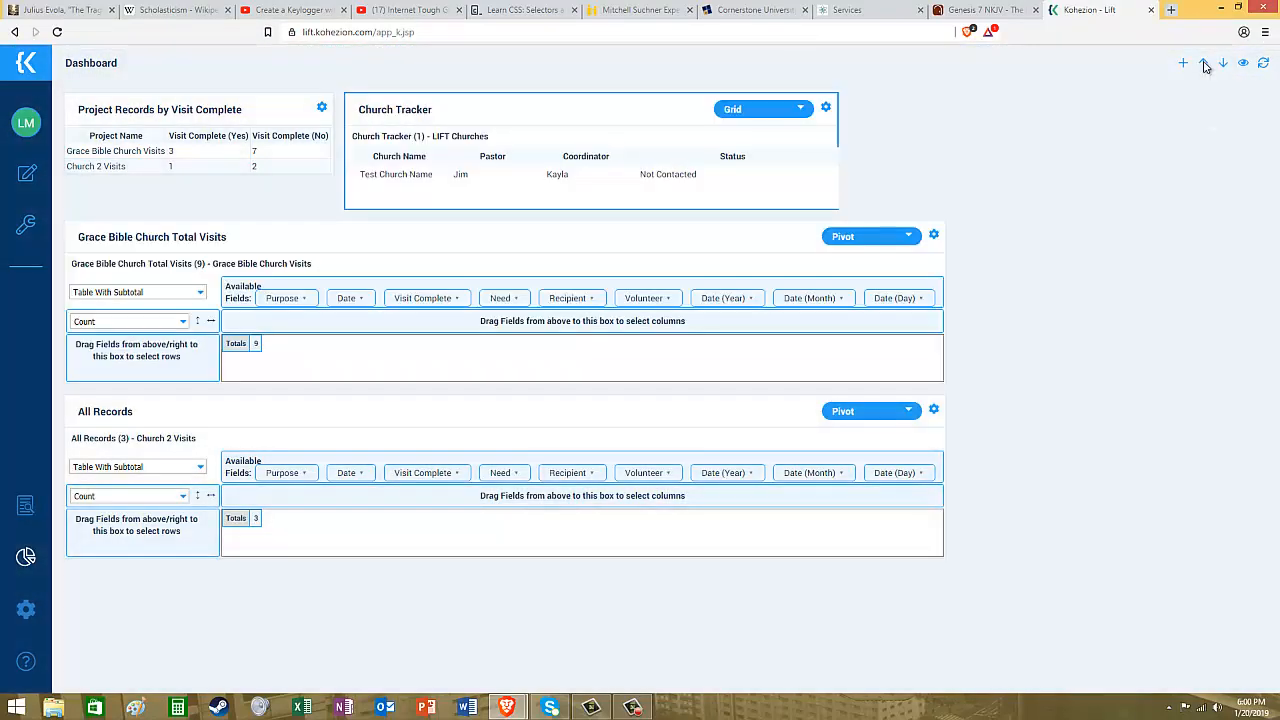
click(1205, 64)
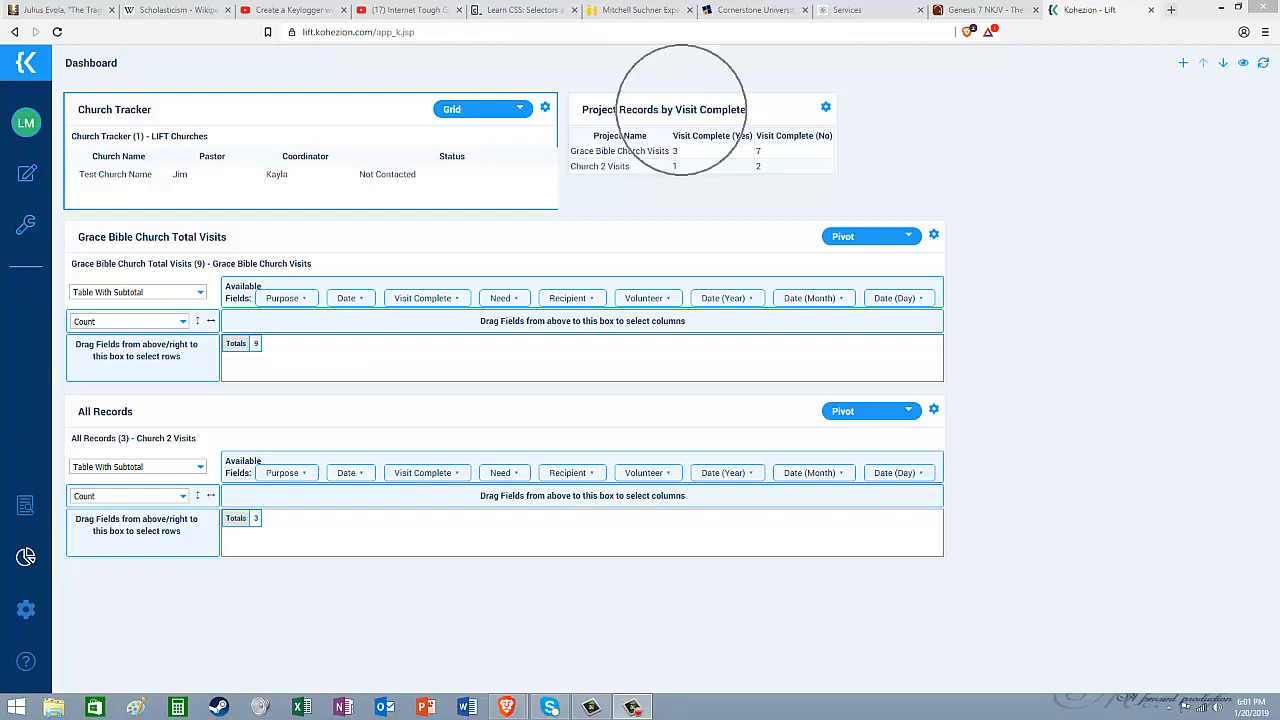
Step: Check the Grace Bible Church Visits row in the Project Records by Visit Complete widget
click(664, 110)
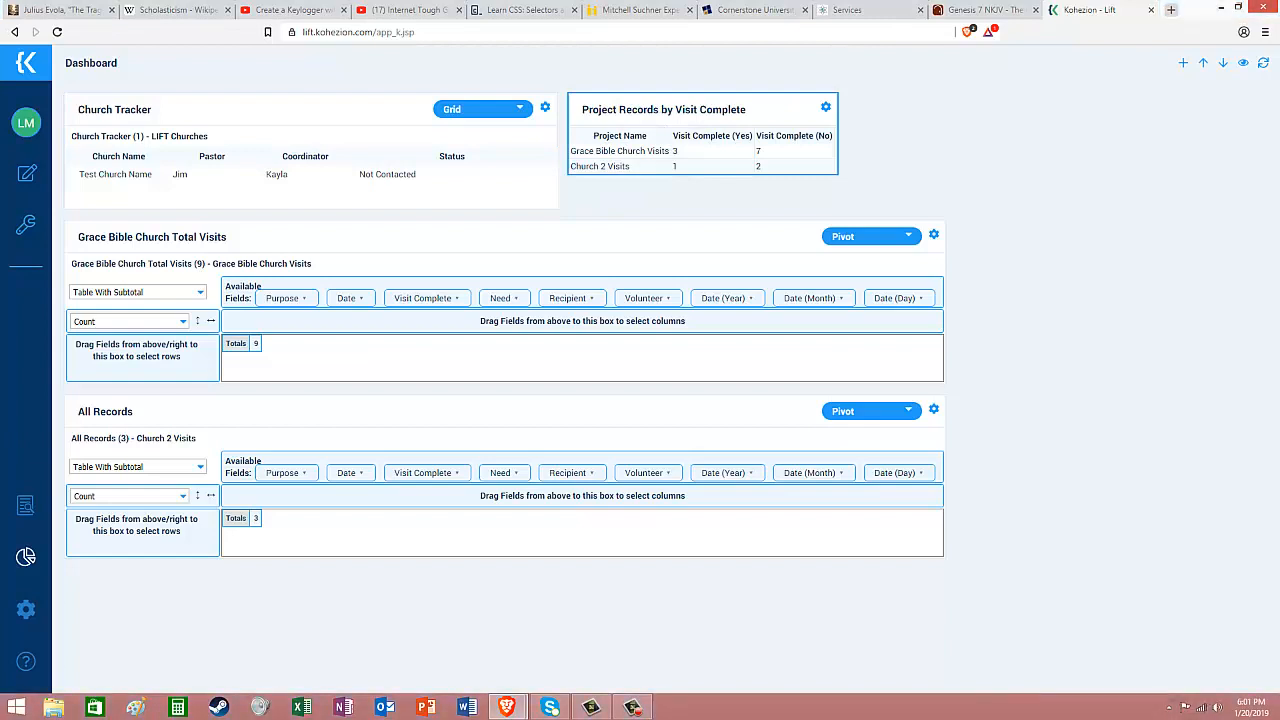
drag(576, 151, 646, 151)
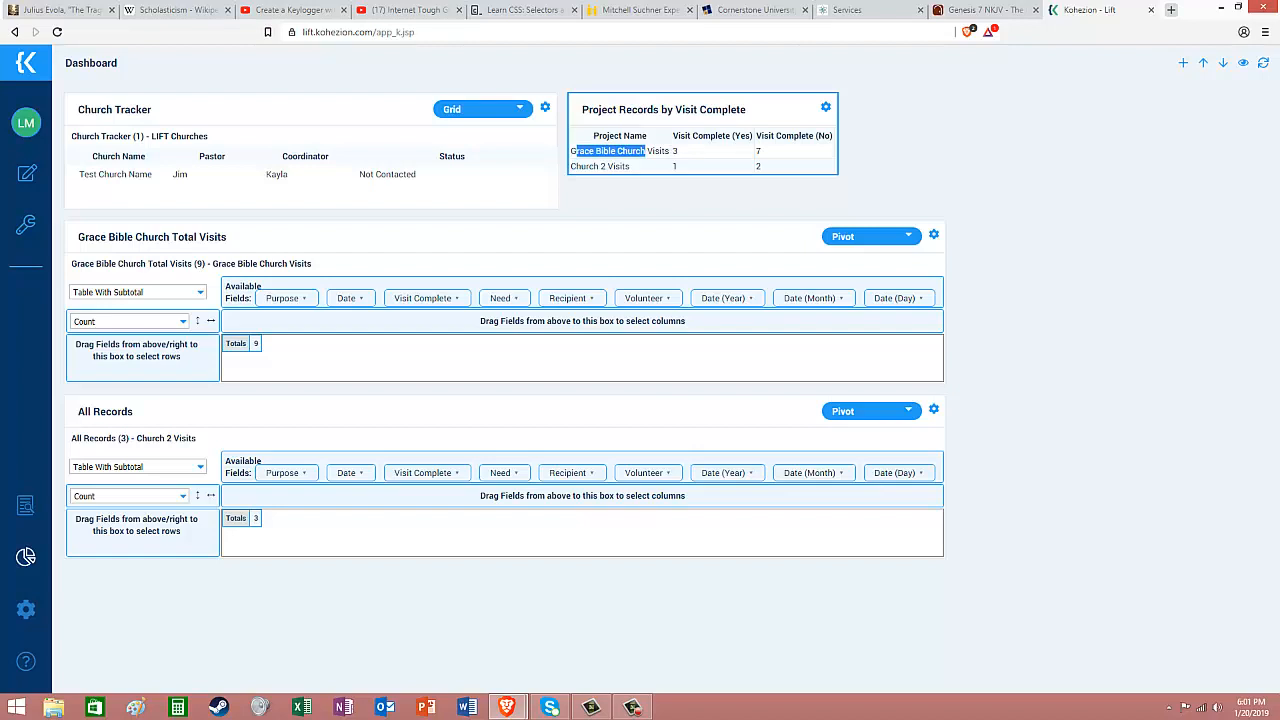
click(646, 152)
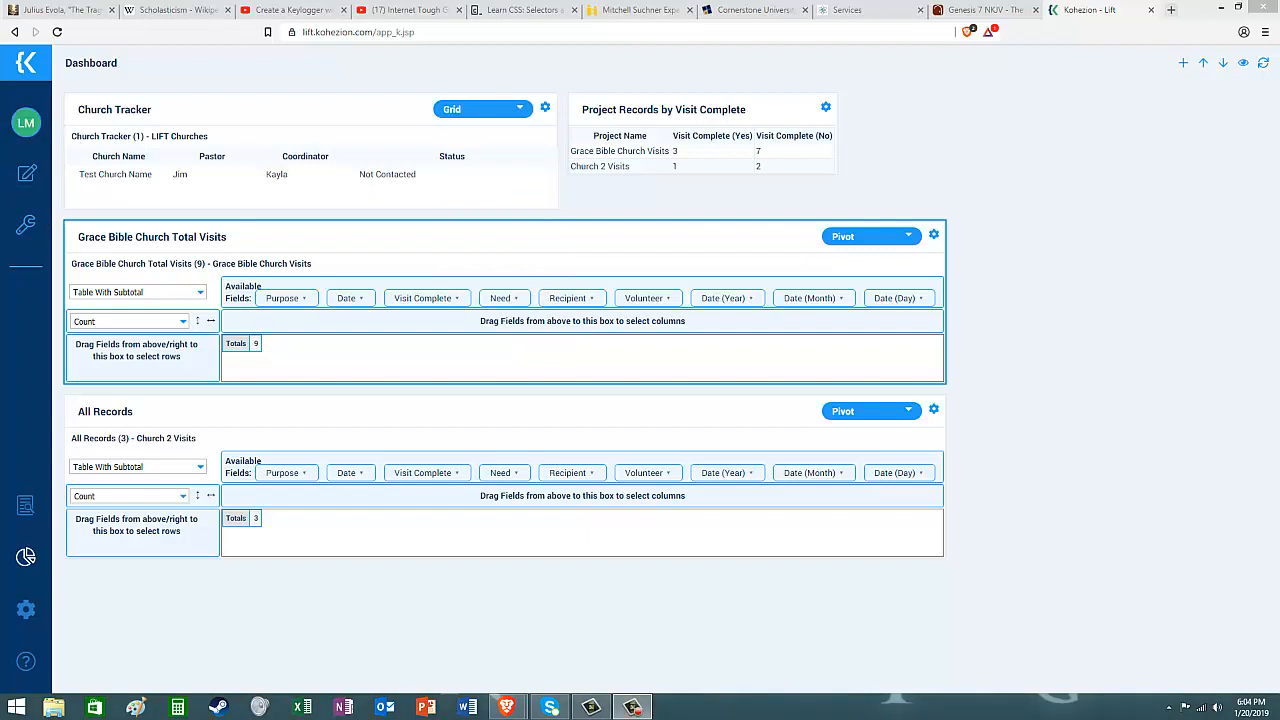
Step: Delete the All Records widget for Church 2 Visits from the dashboard and confirm the deletion
click(505, 412)
click(934, 409)
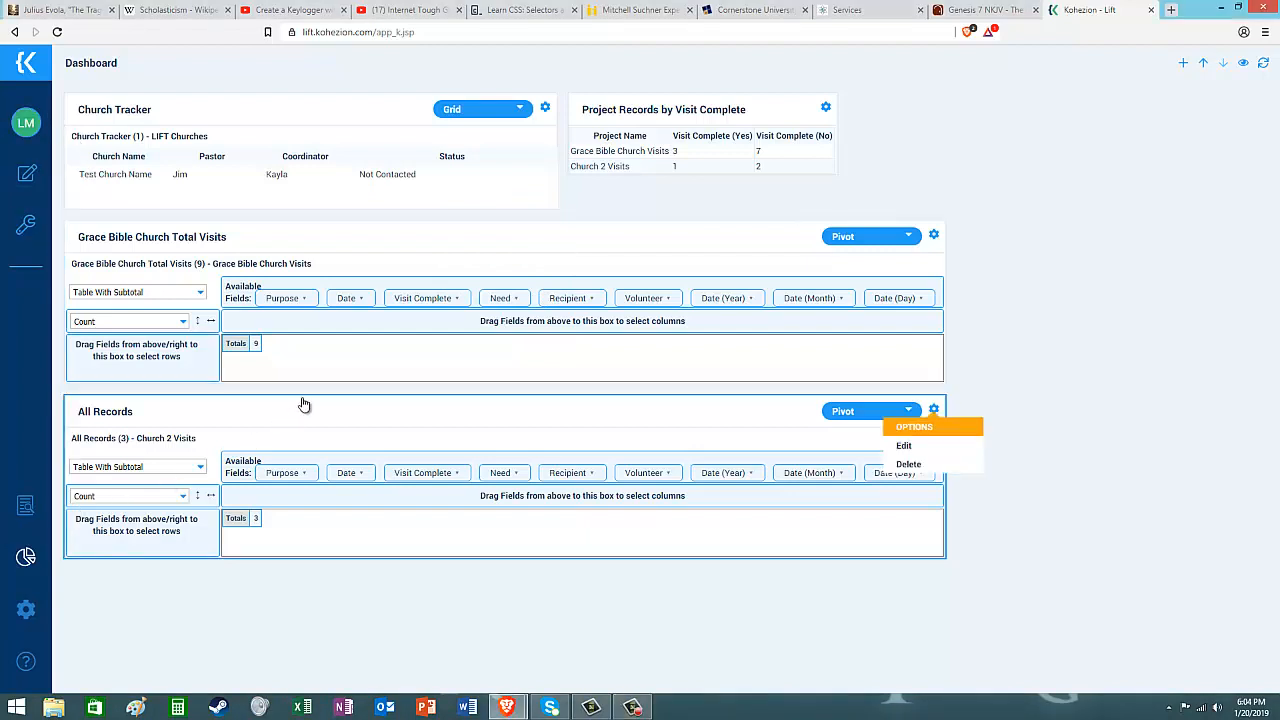
click(909, 464)
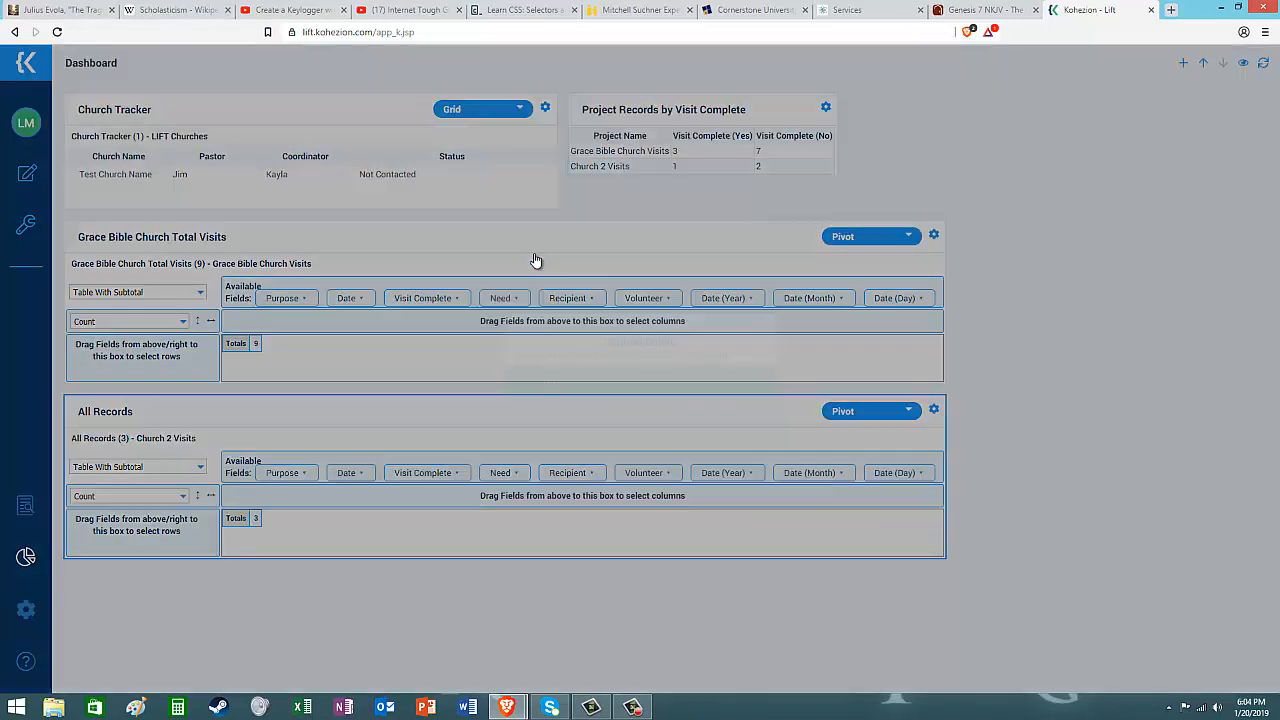
click(728, 394)
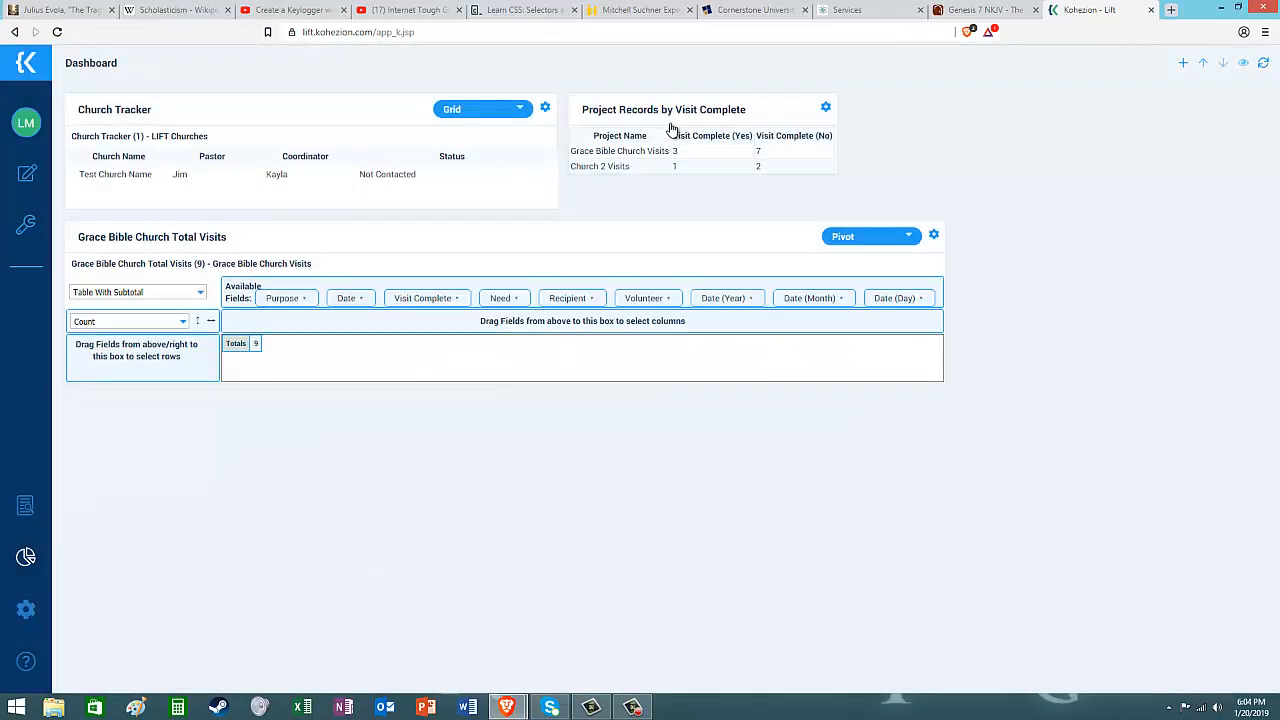
double_click(672, 128)
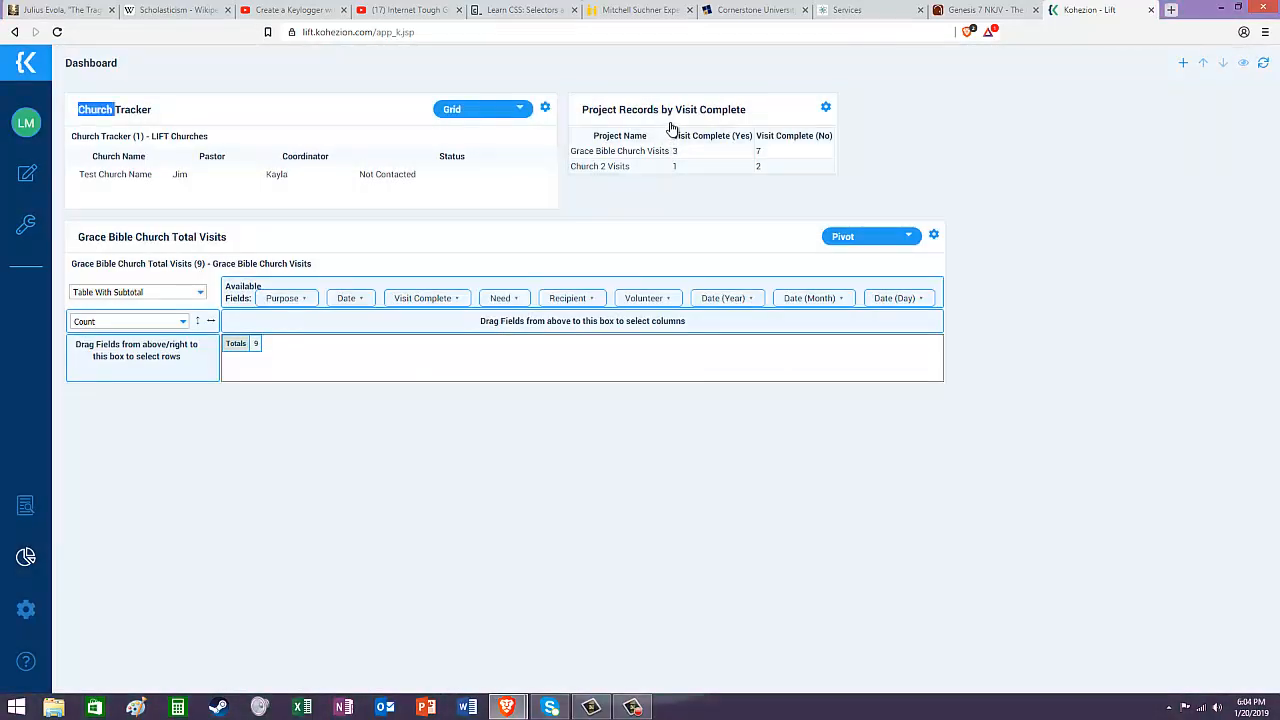
click(682, 117)
key(ctrl)
key(ctrl)
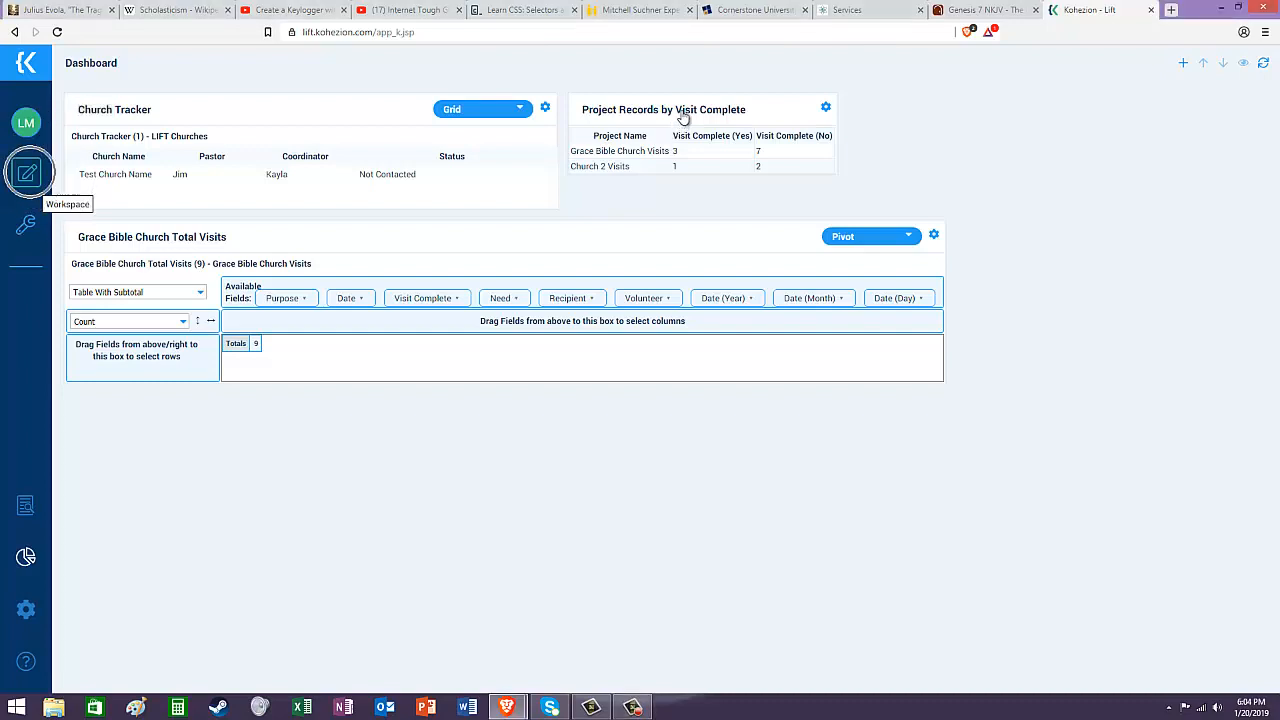
Step: Go to the Workspace and start a new search in the Church 2 Visits search group
click(27, 173)
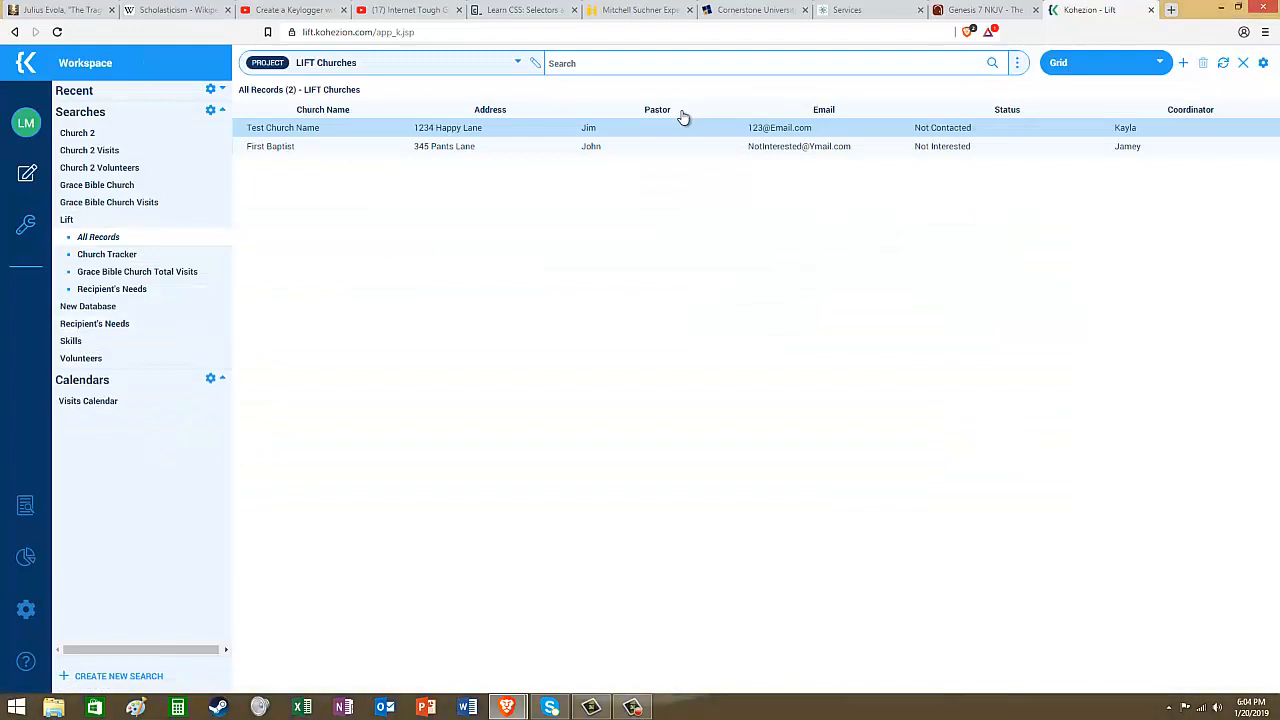
key(ctrl)
click(118, 676)
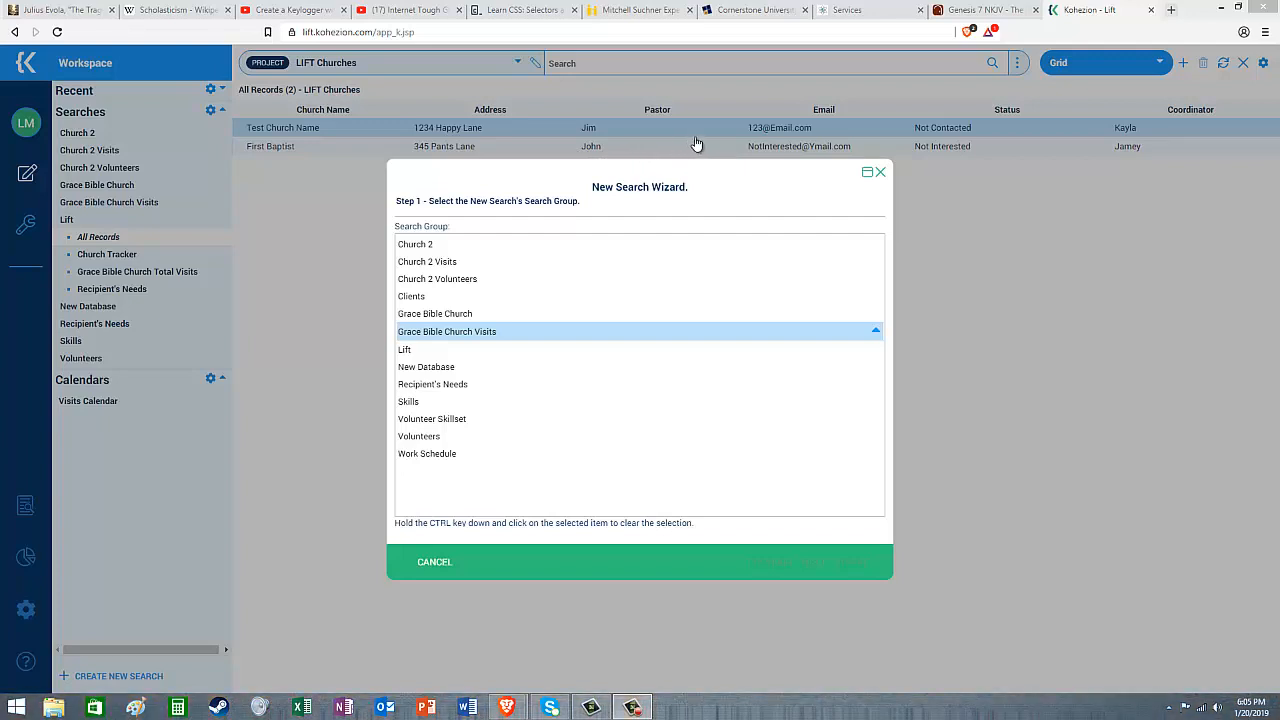
key(Up)
key(Up)
key(Up)
key(Up)
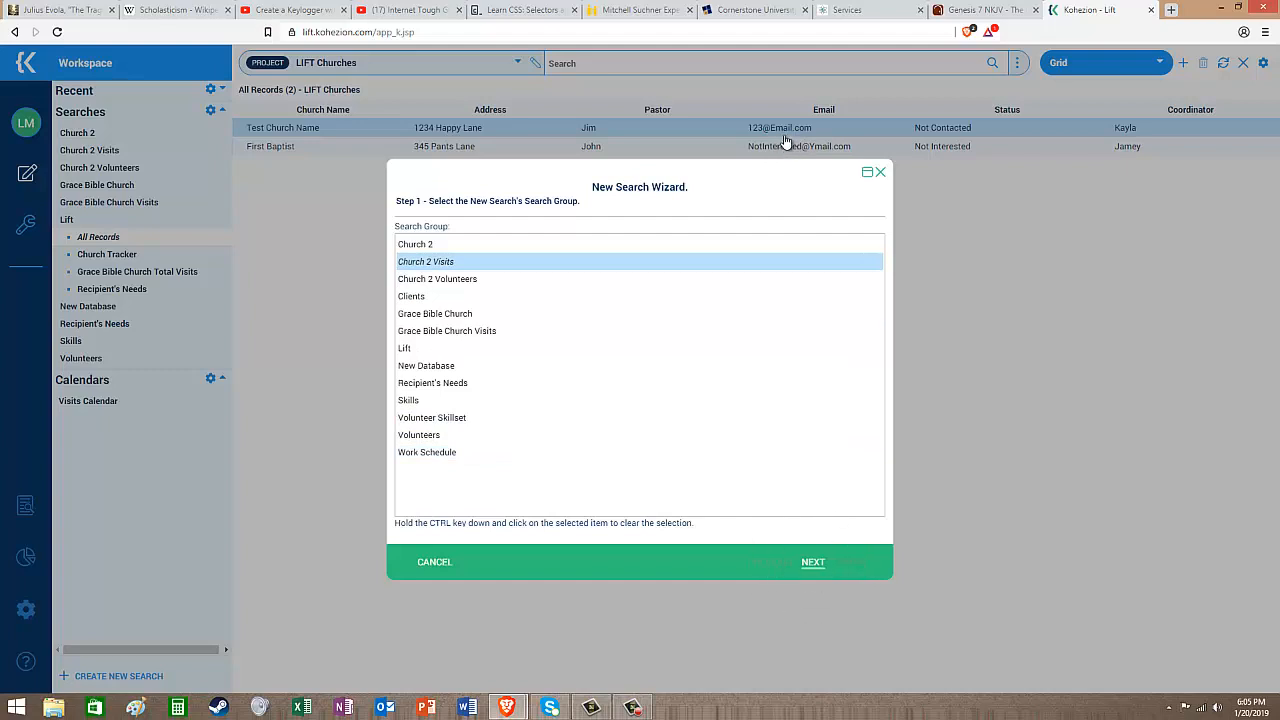
click(813, 562)
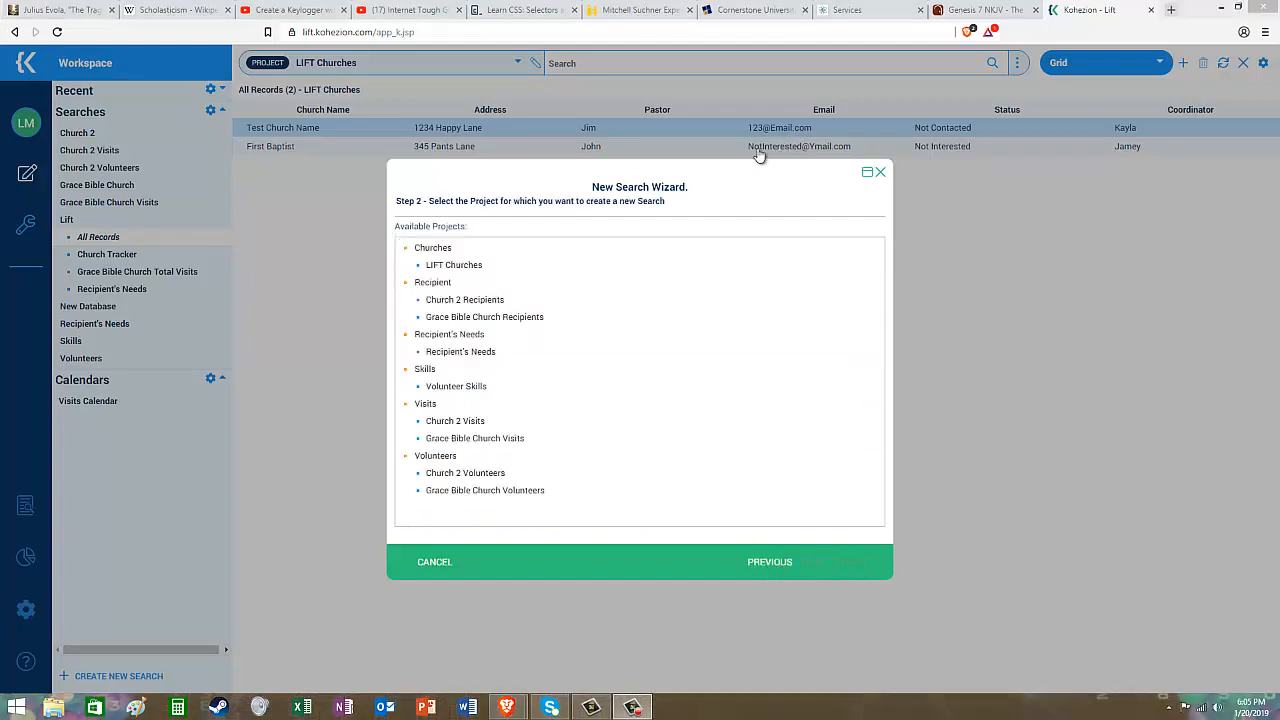
Step: Choose Church 2 Visits under Visits as the project for the new search and proceed to its criteria
click(455, 421)
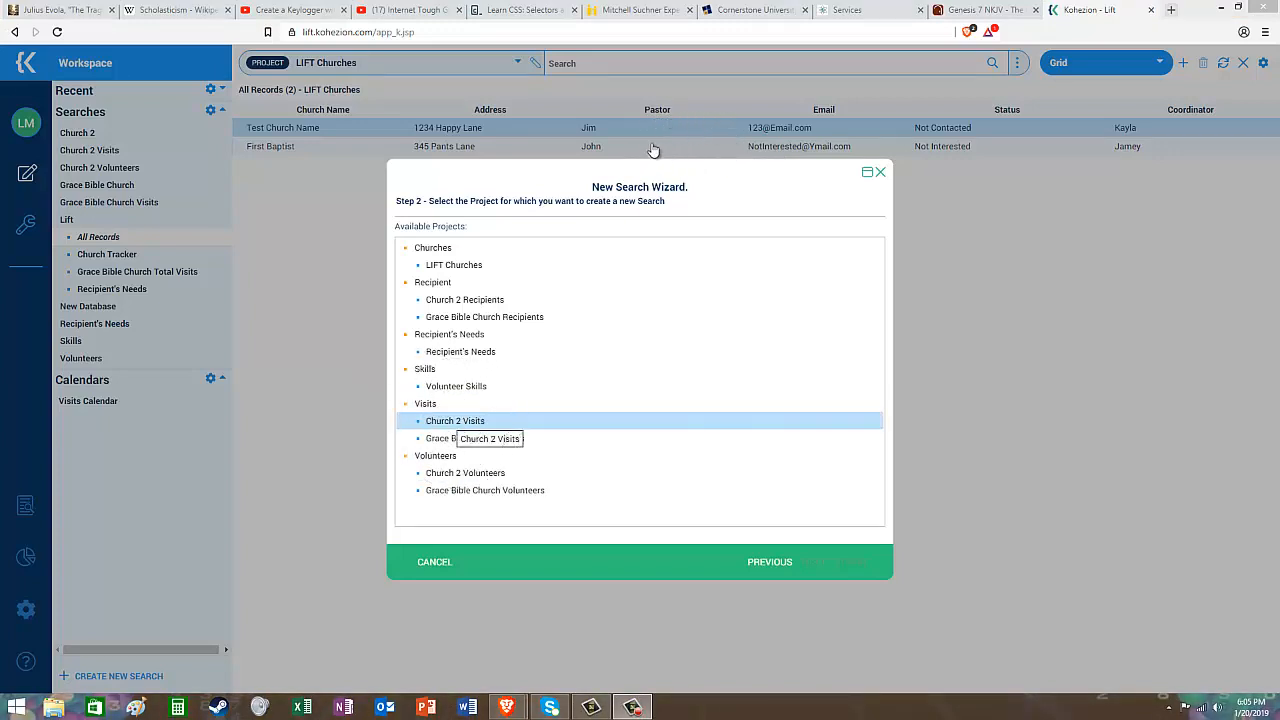
key(ctrl)
click(455, 421)
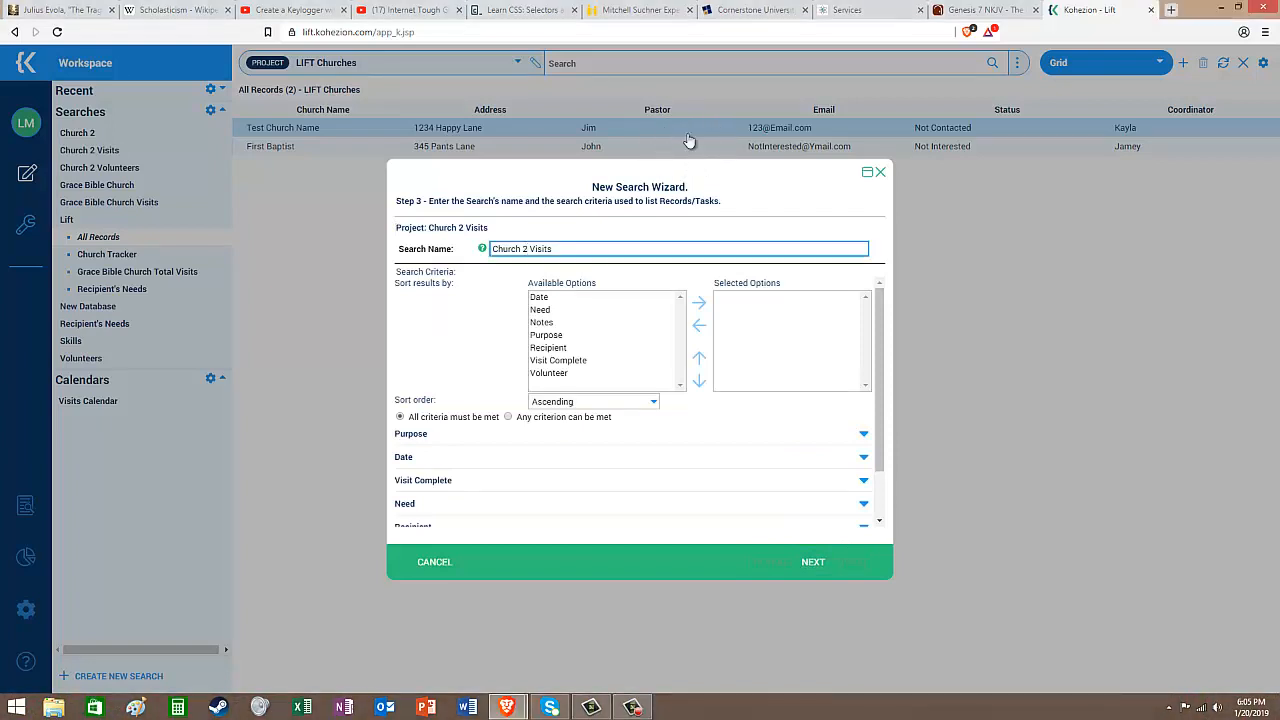
Step: Name the new search Church 2 Total Visits
text(Total)
key(Home)
key(ctrl+shift+Right)
key(ctrl+shift+Right)
key(ctrl+shift+Right)
key(ctrl+shift+Right)
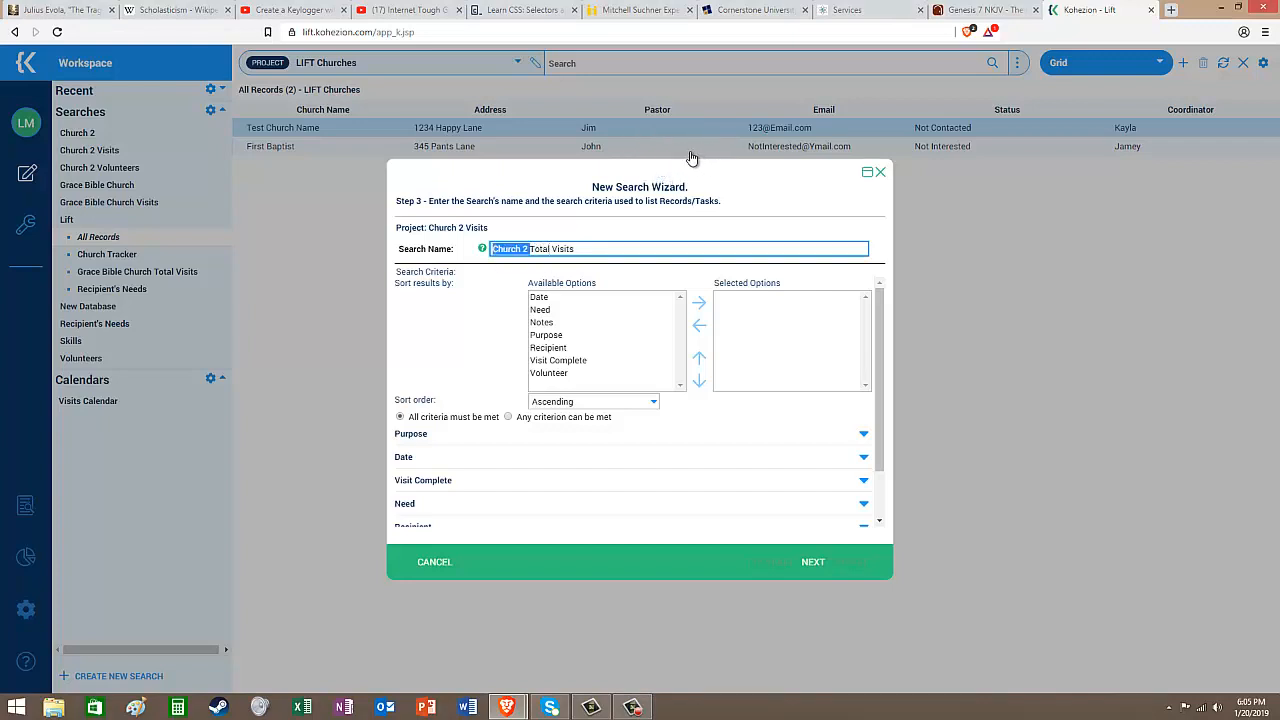
key(Right)
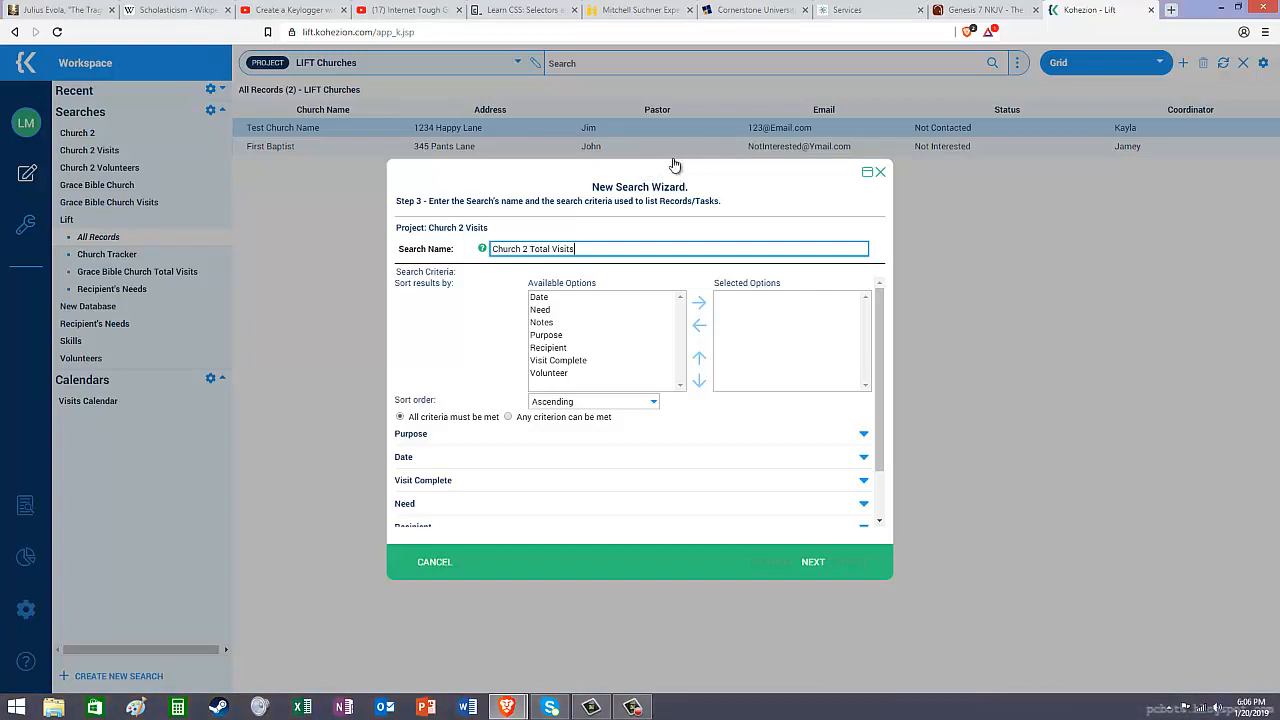
Step: Set the search results to sort by Date
click(690, 162)
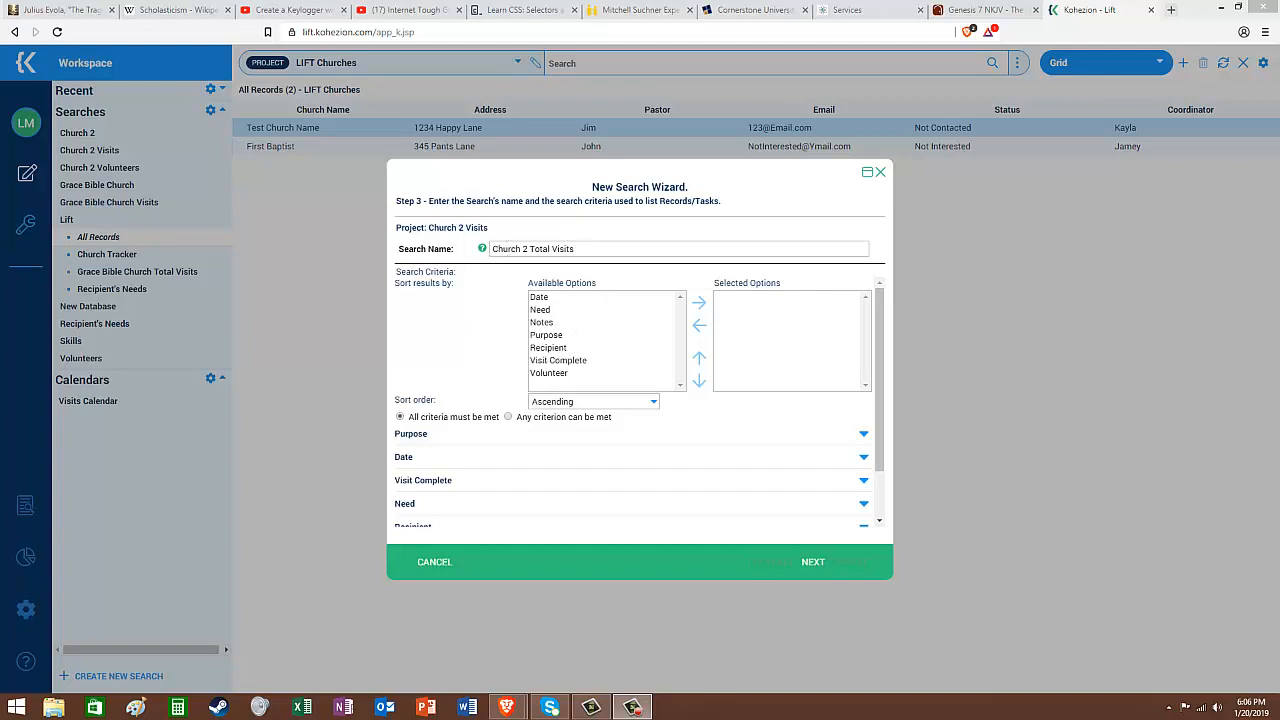
click(539, 297)
click(698, 302)
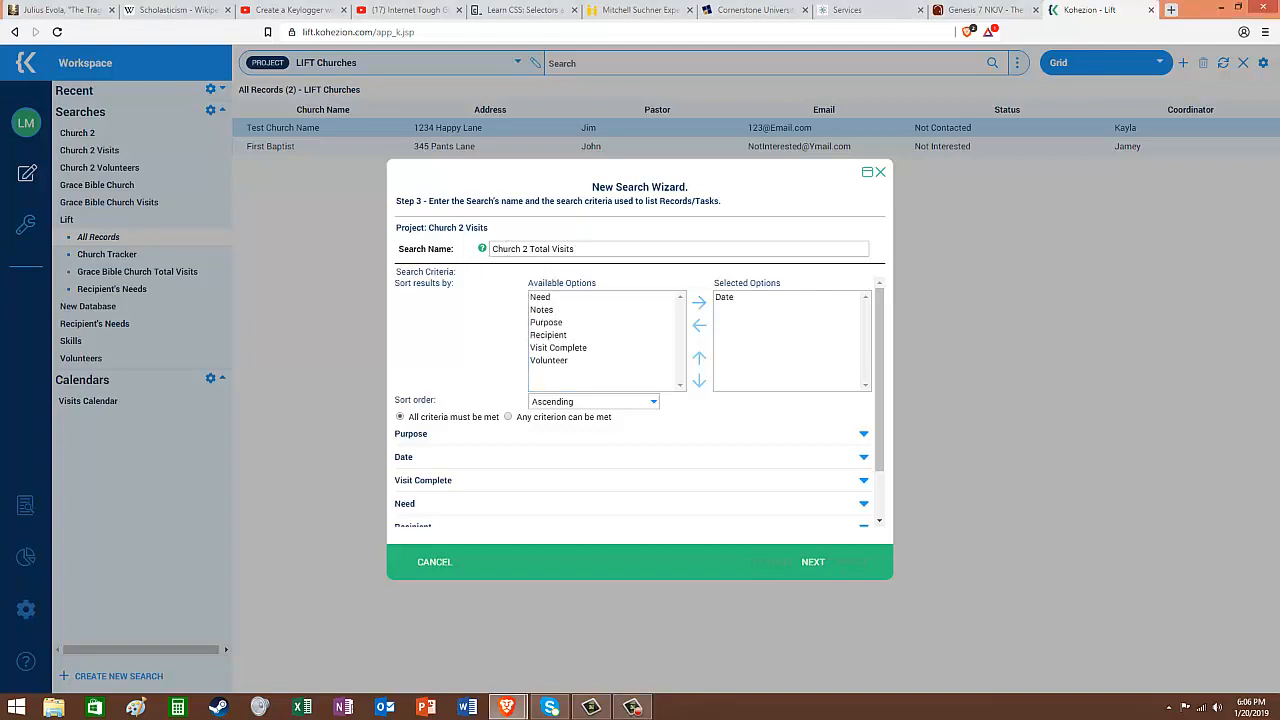
Step: Open the Date criterion of the Church 2 Total Visits search and apply the Next 7 Days preset
scroll(630, 400, down, 1)
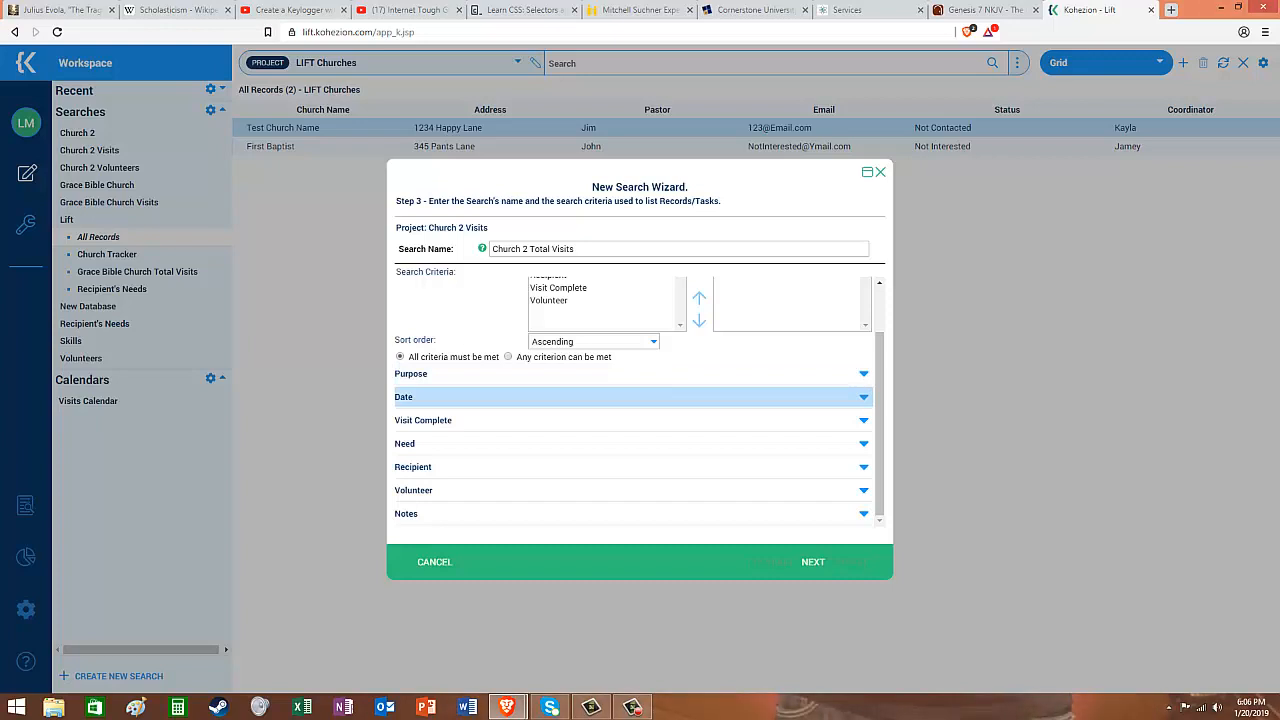
click(630, 397)
scroll(640, 400, down, 1)
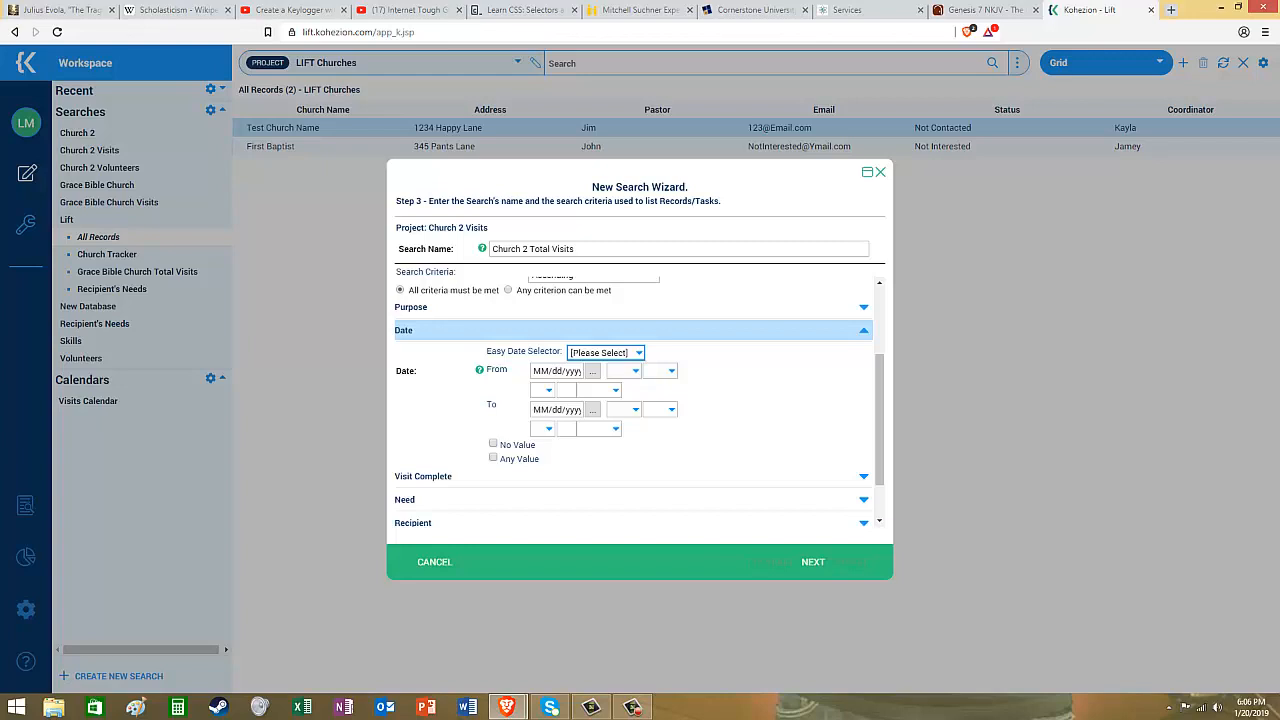
click(606, 353)
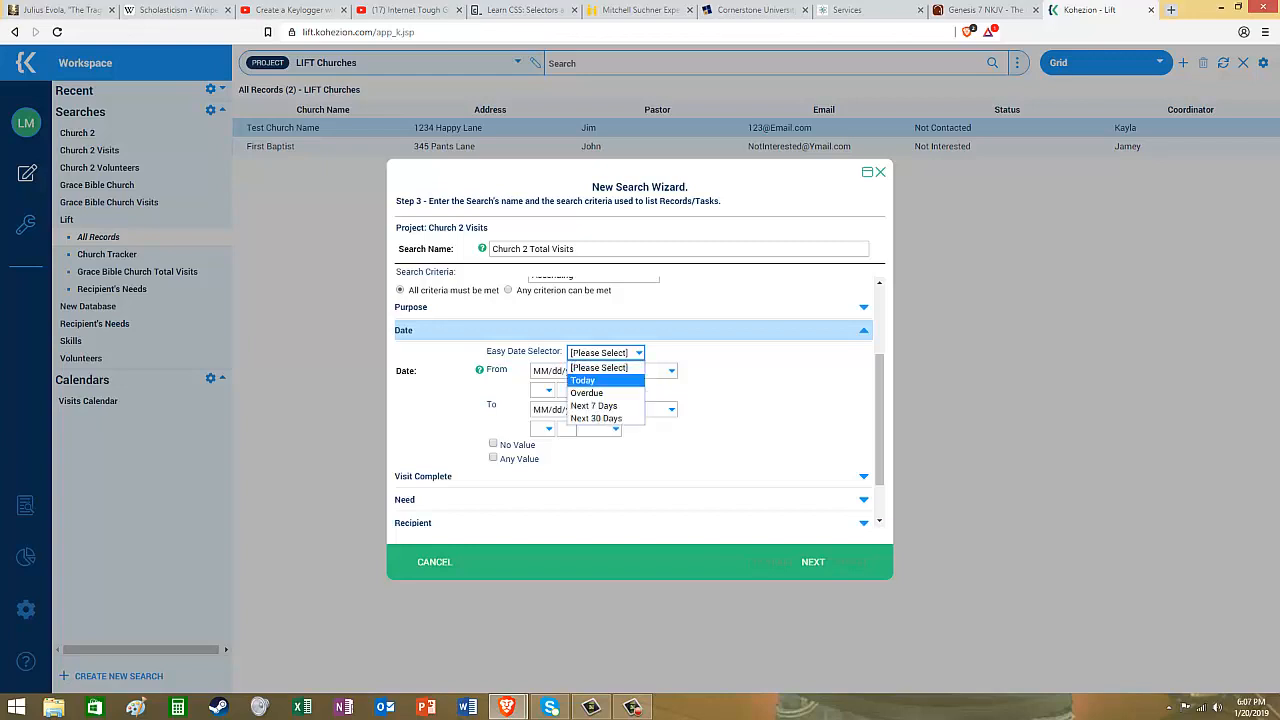
key(Return)
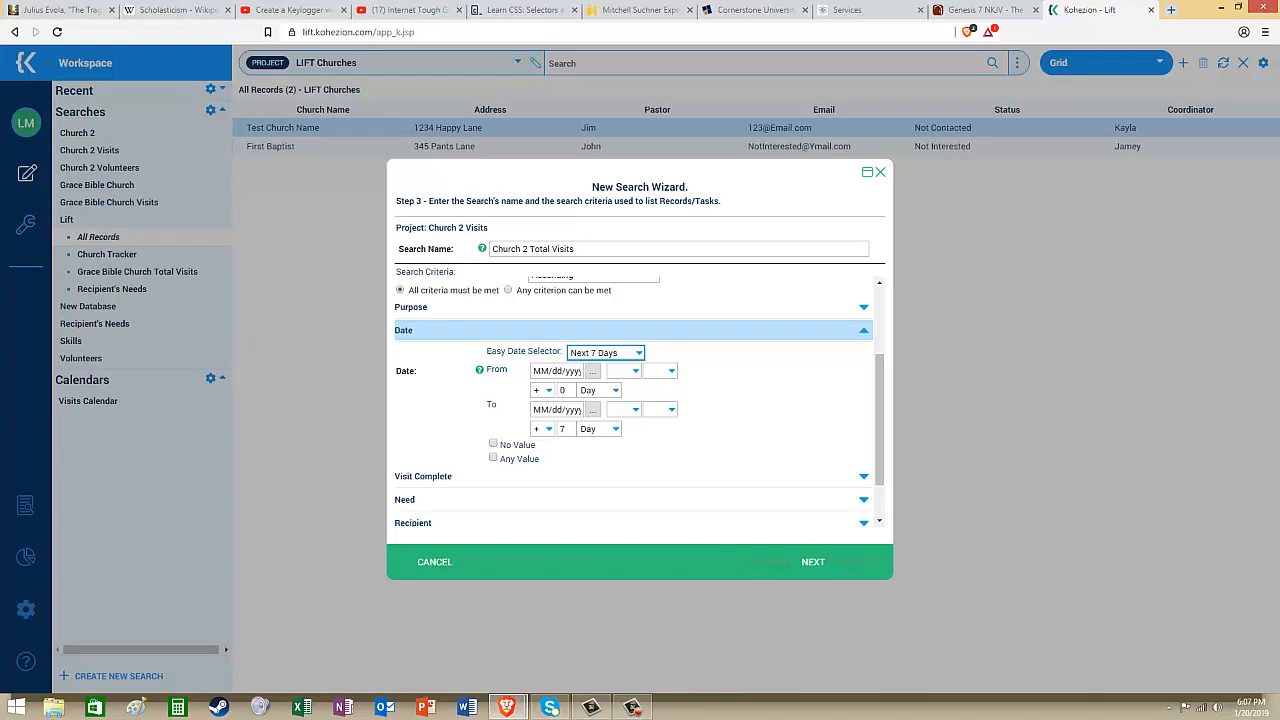
Step: Set the start of the date range to minus 12 months
click(543, 390)
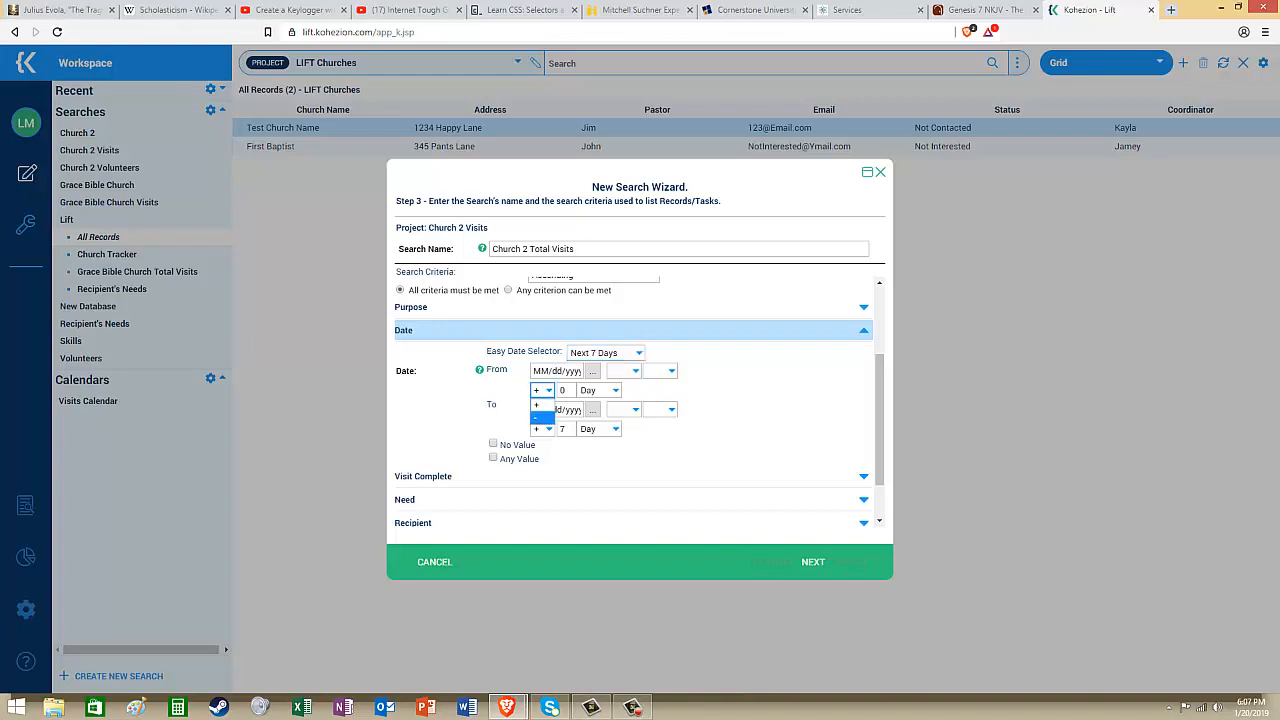
key(Return)
click(567, 390)
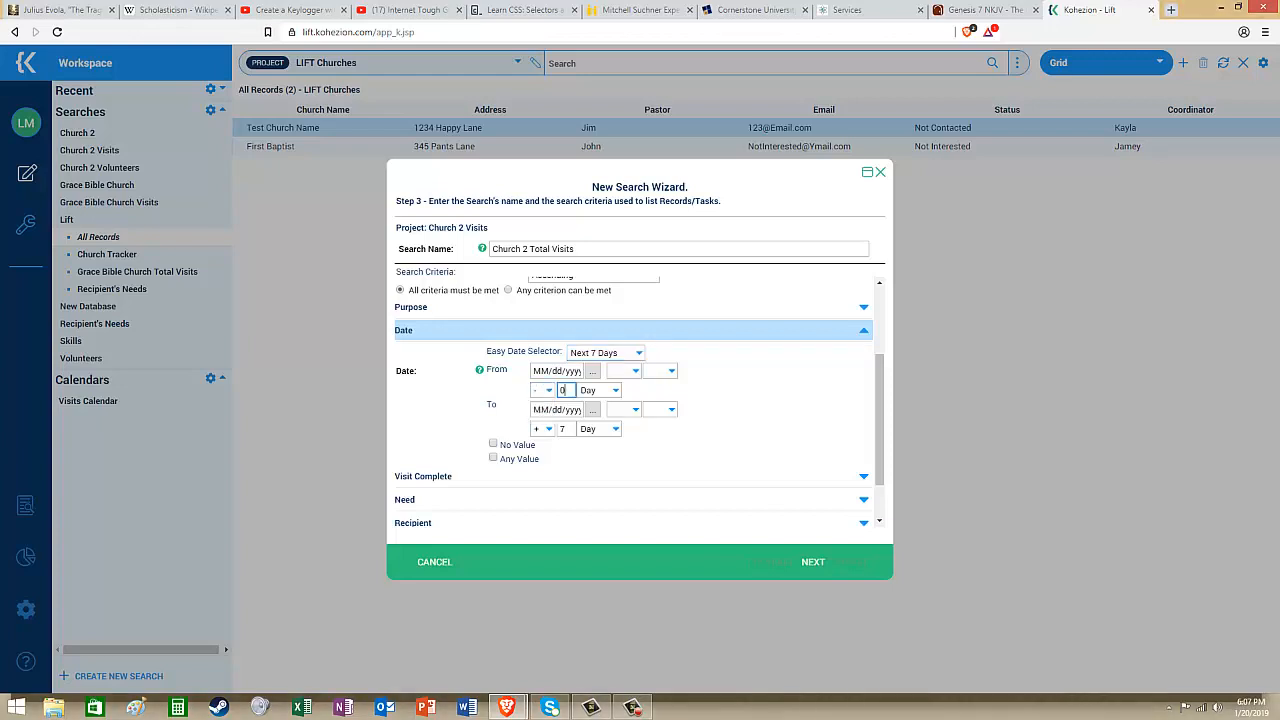
key(BackSpace)
text(12)
click(600, 390)
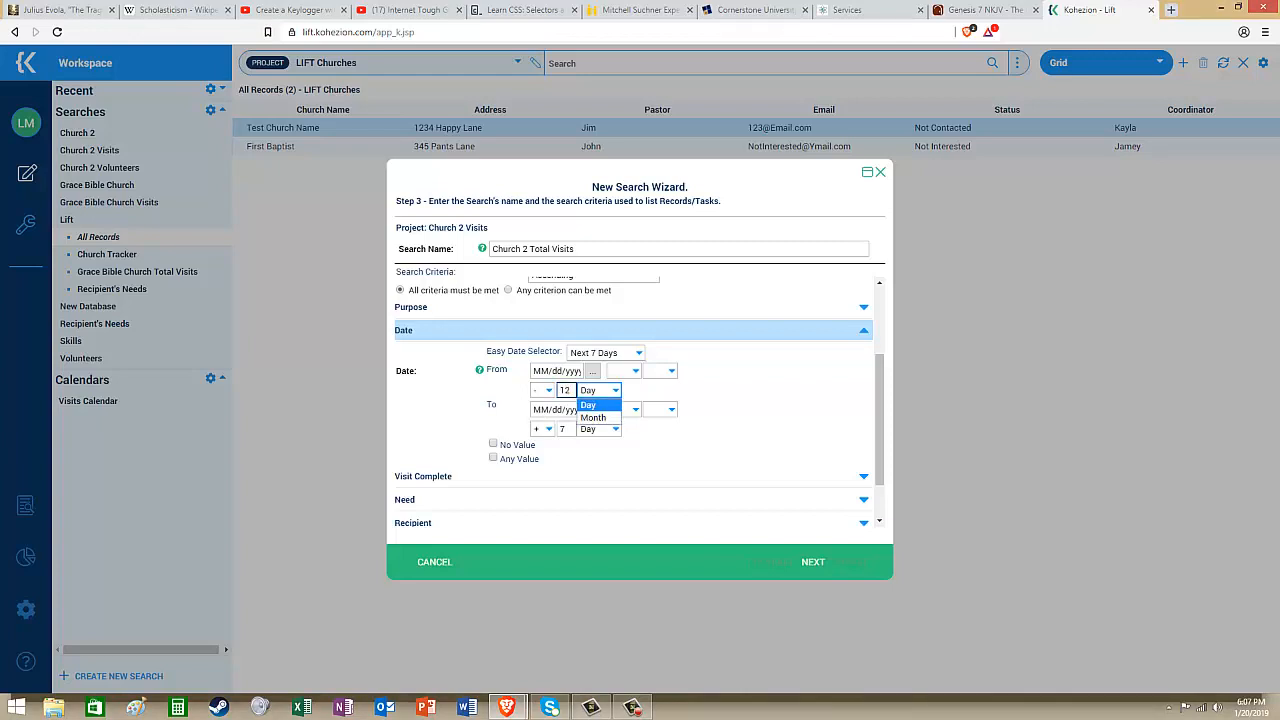
click(600, 418)
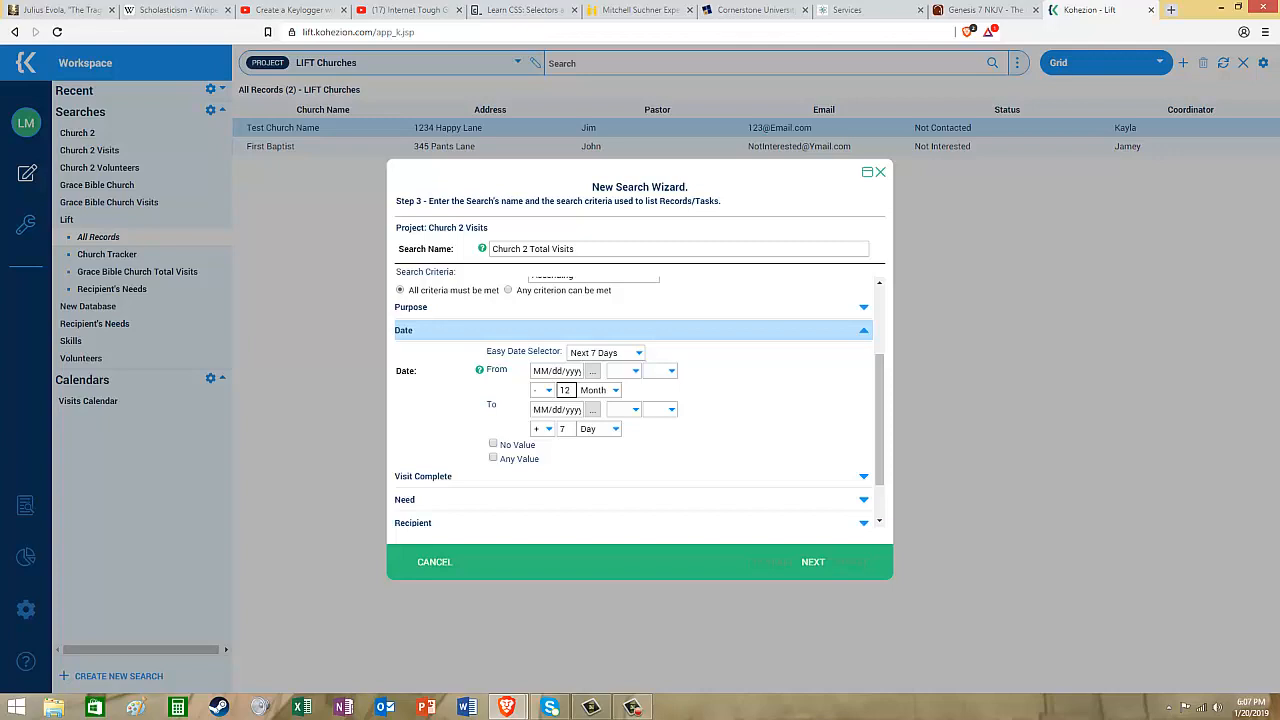
Step: Set the end of the date range to plus 0 days, then finish the wizard and run the search
click(567, 429)
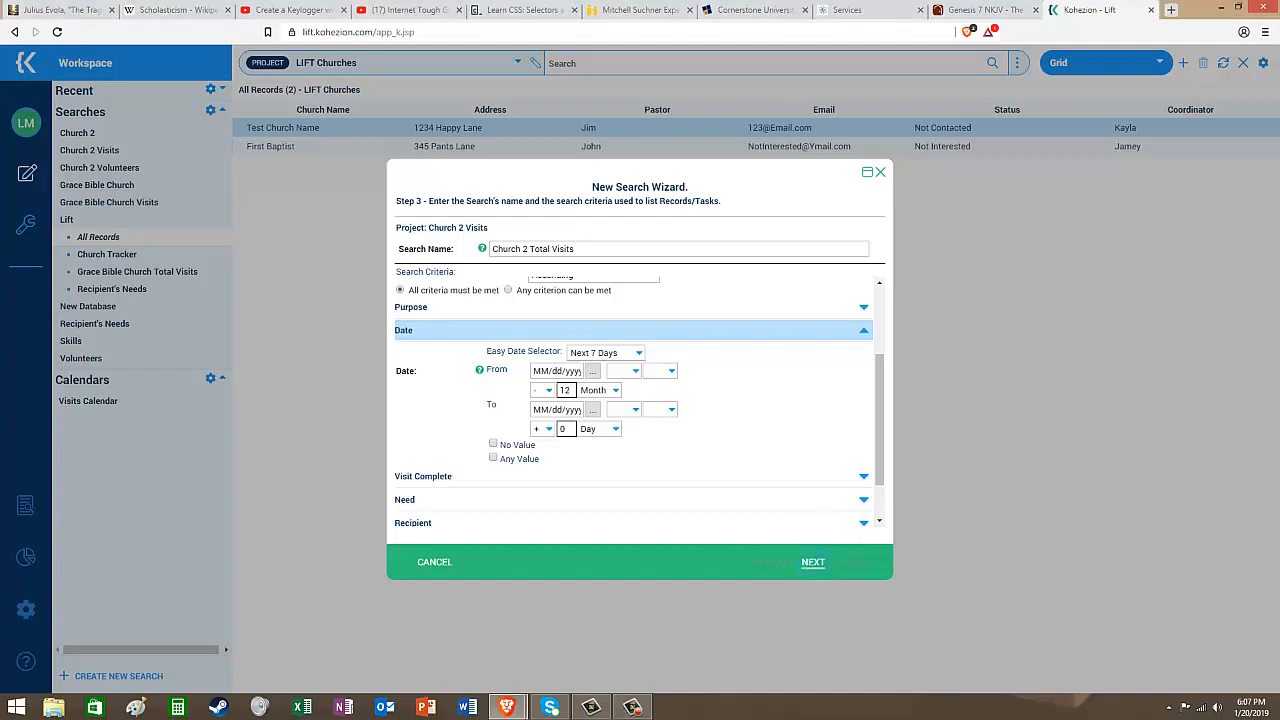
click(812, 562)
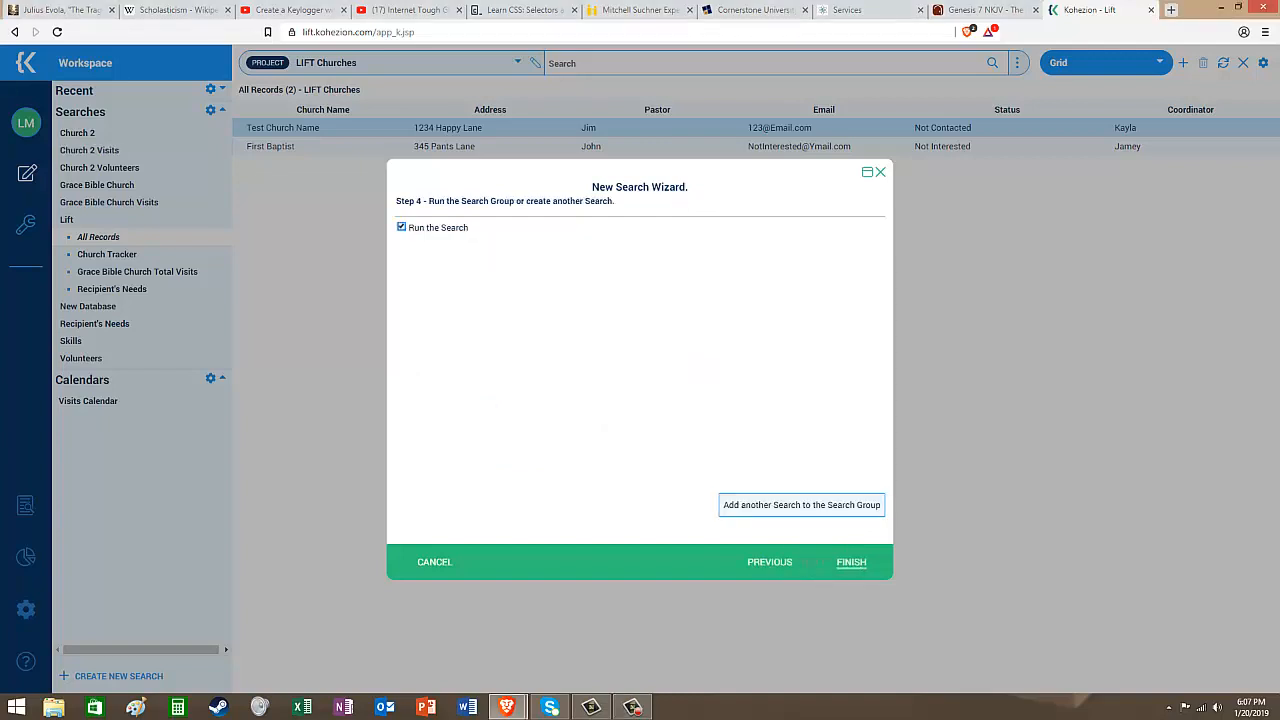
click(851, 562)
click(851, 562)
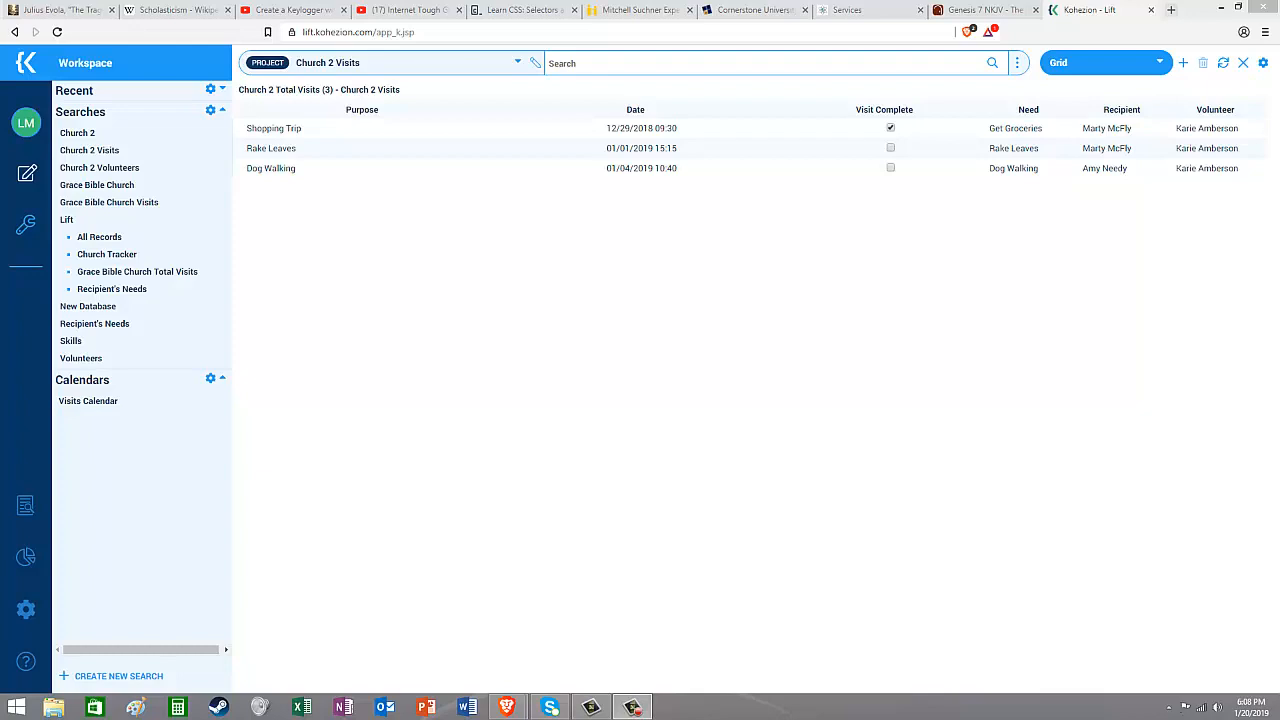
drag(243, 126, 1045, 170)
click(960, 260)
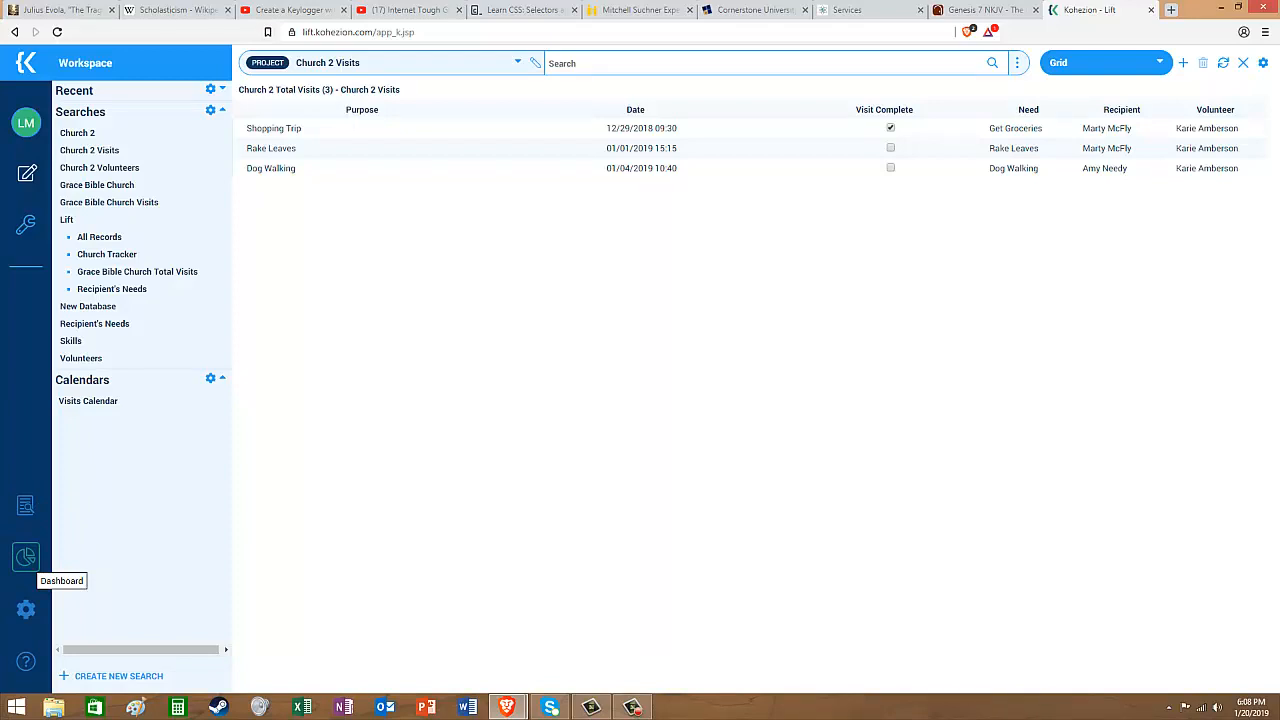
Step: On the Dashboard, start a new Search widget based on the first Church 2 Total Visits search under Church 2 Visits
click(26, 557)
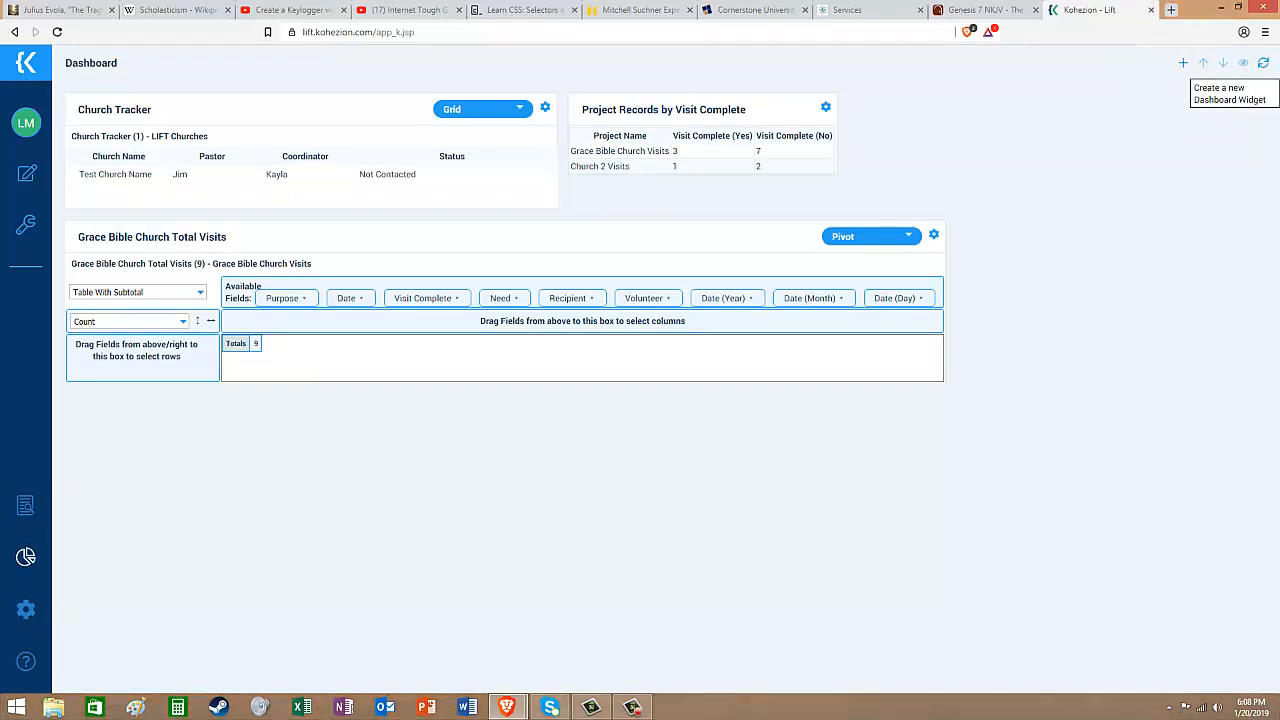
click(1183, 63)
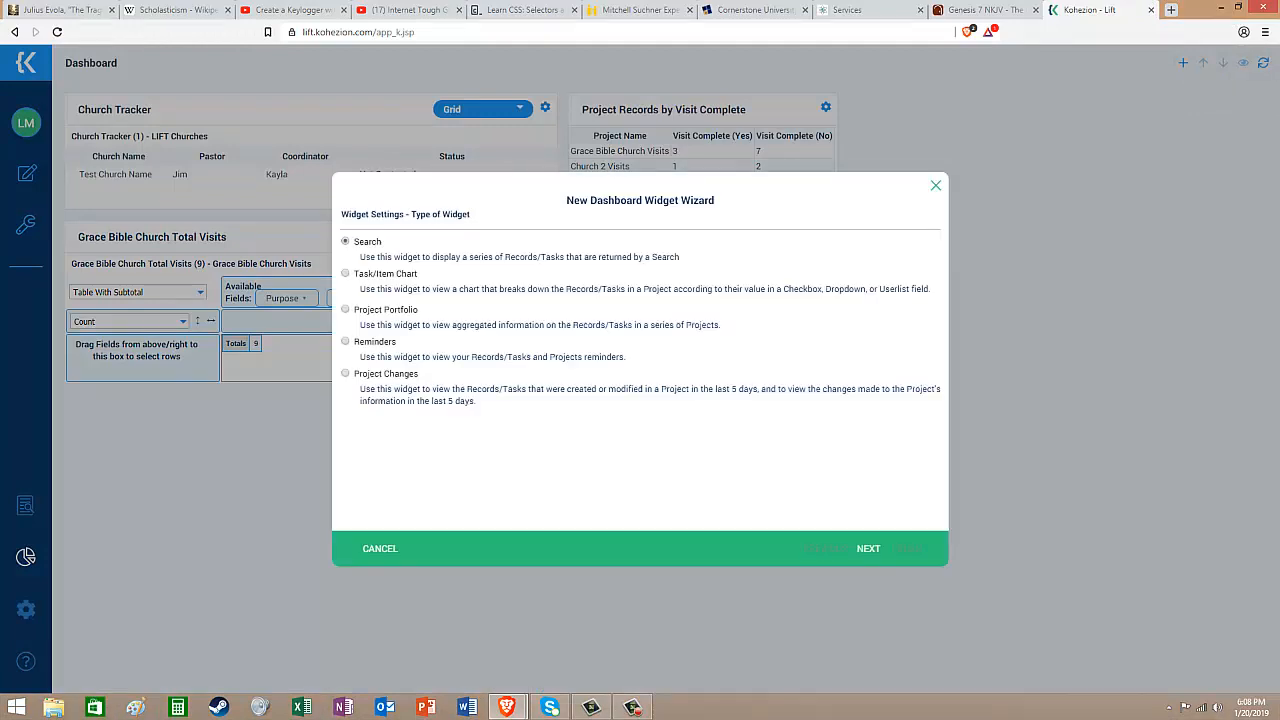
click(868, 549)
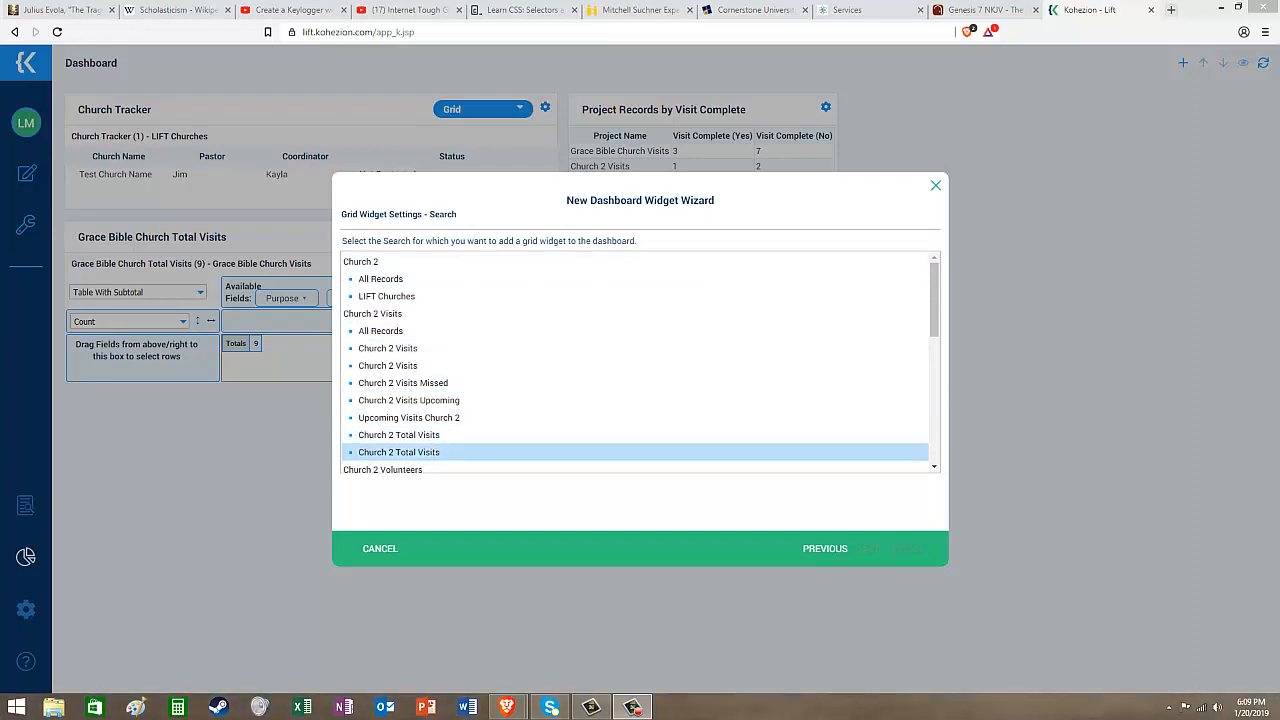
click(420, 435)
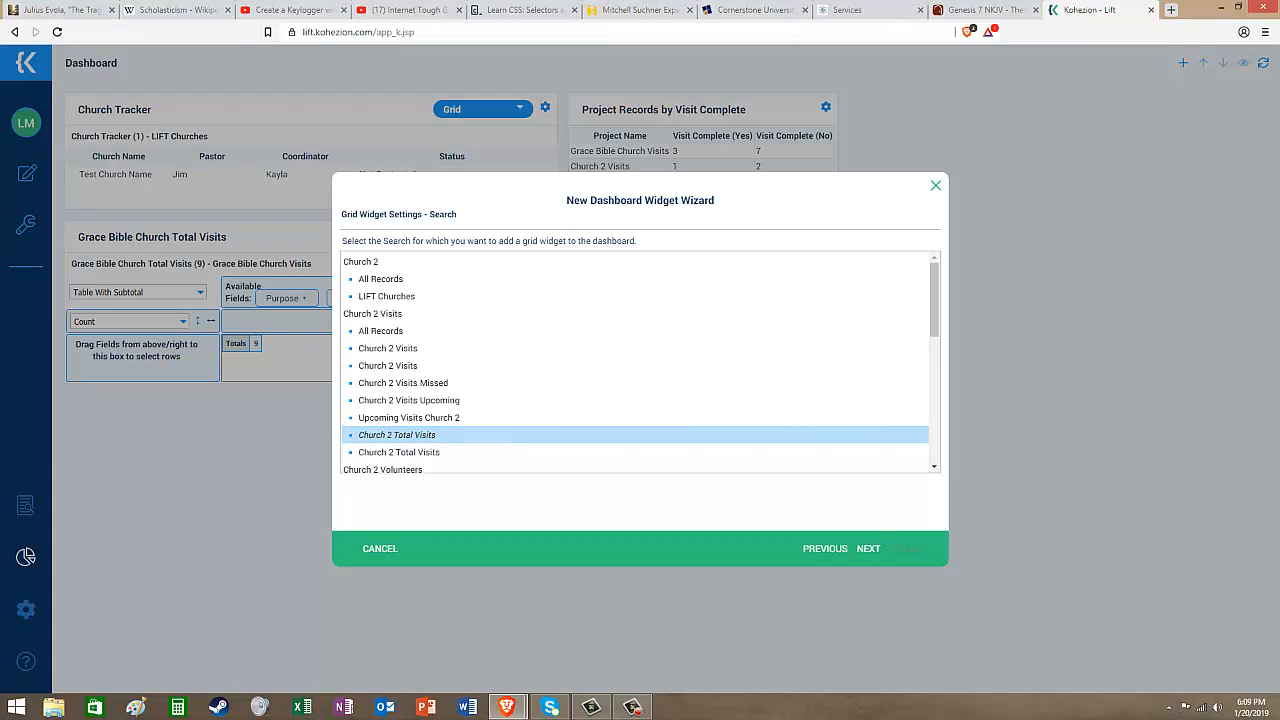
click(868, 548)
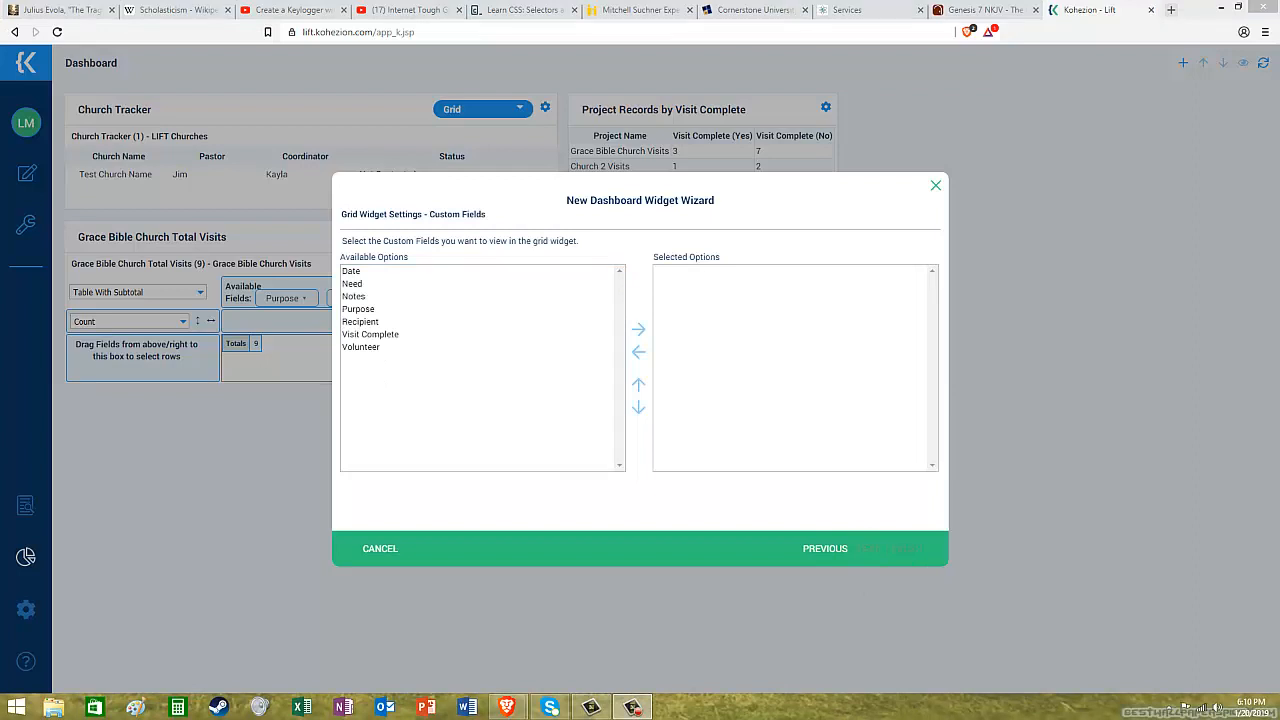
Step: Include the Date, Need and Recipient fields in the new grid widget
click(352, 271)
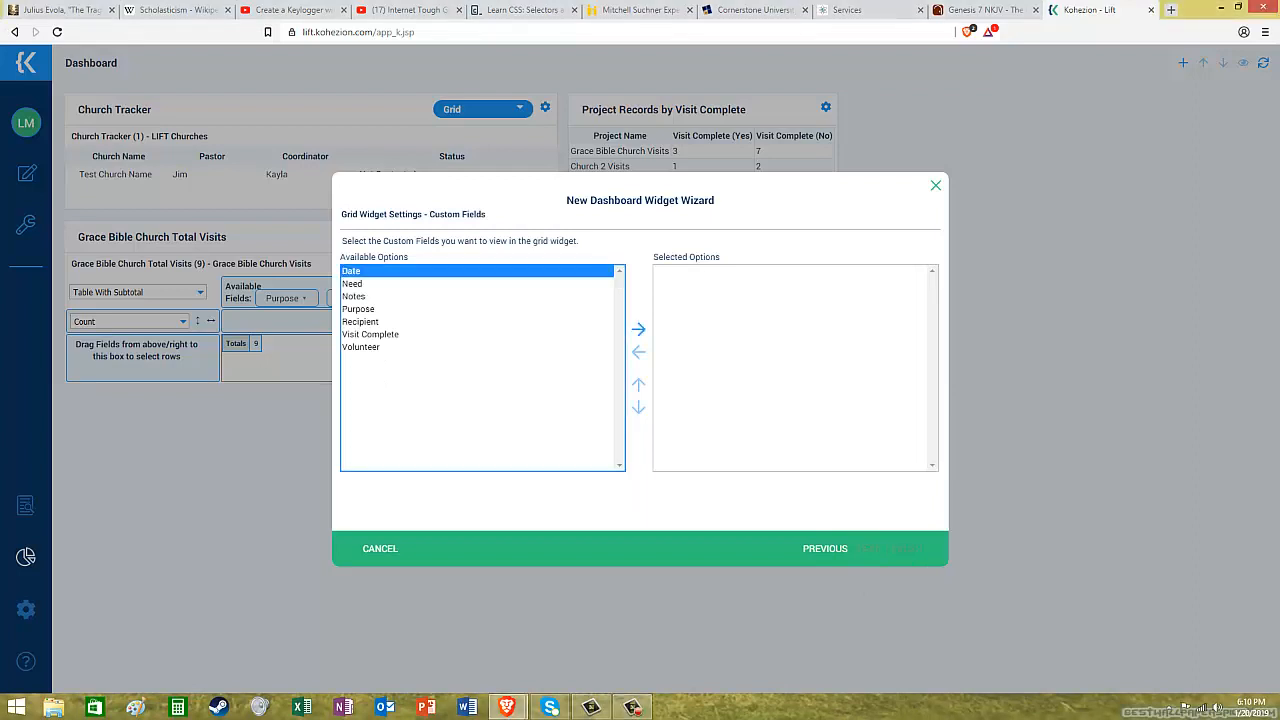
click(638, 329)
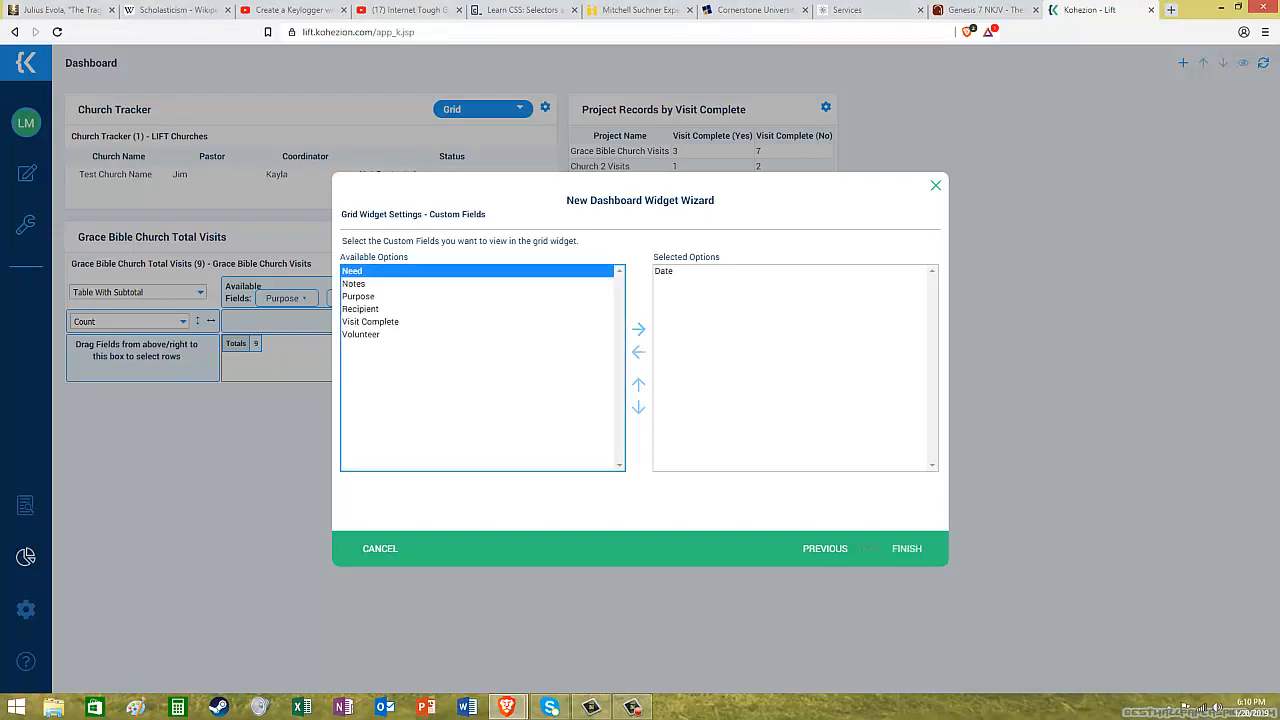
click(638, 329)
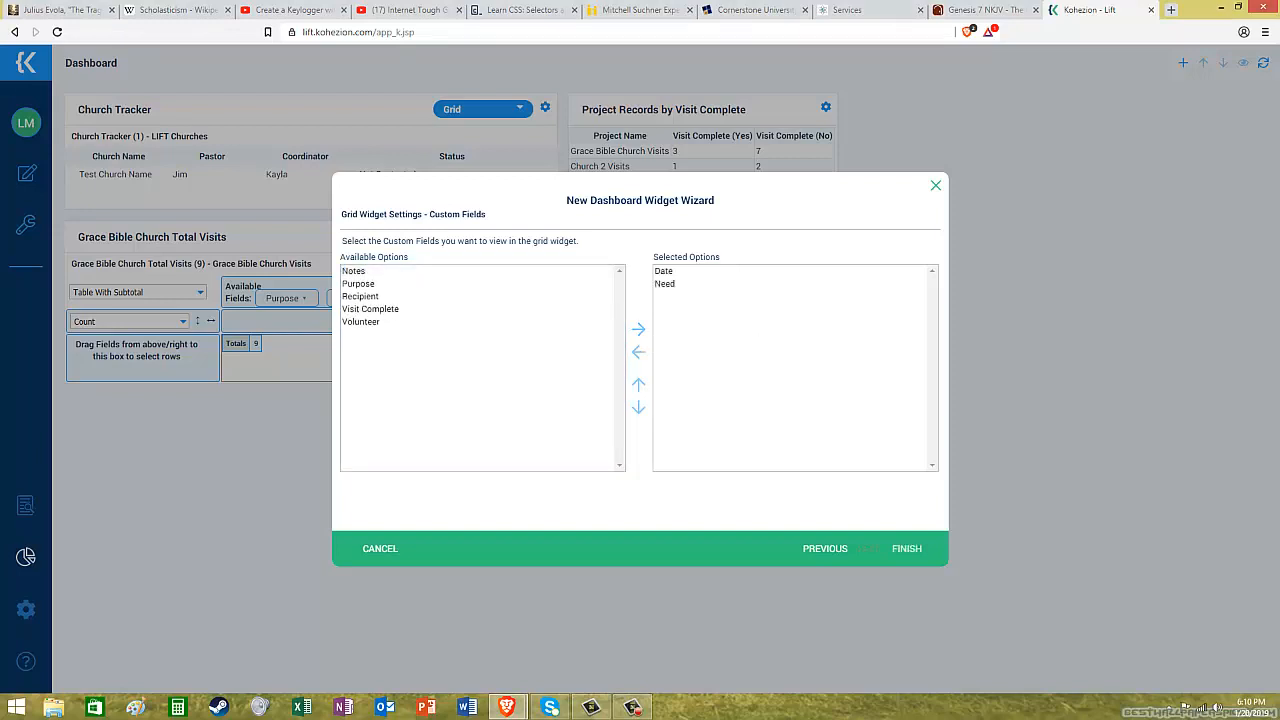
click(358, 284)
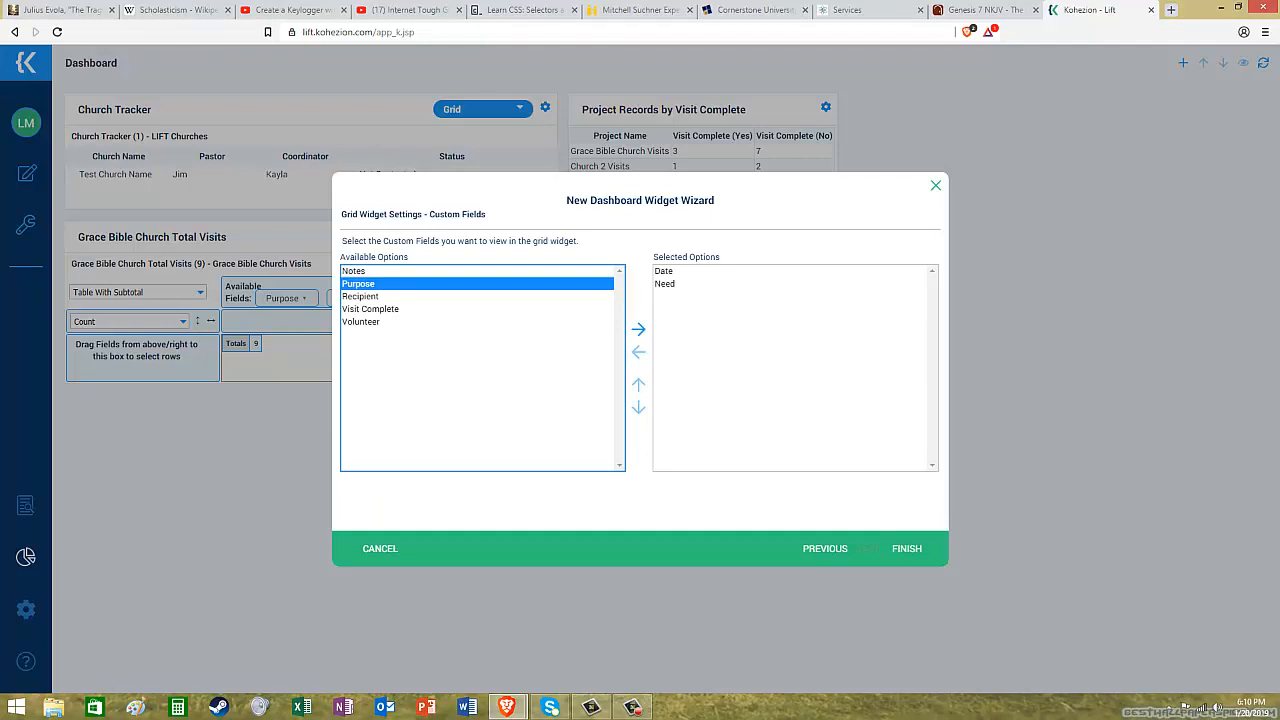
click(360, 297)
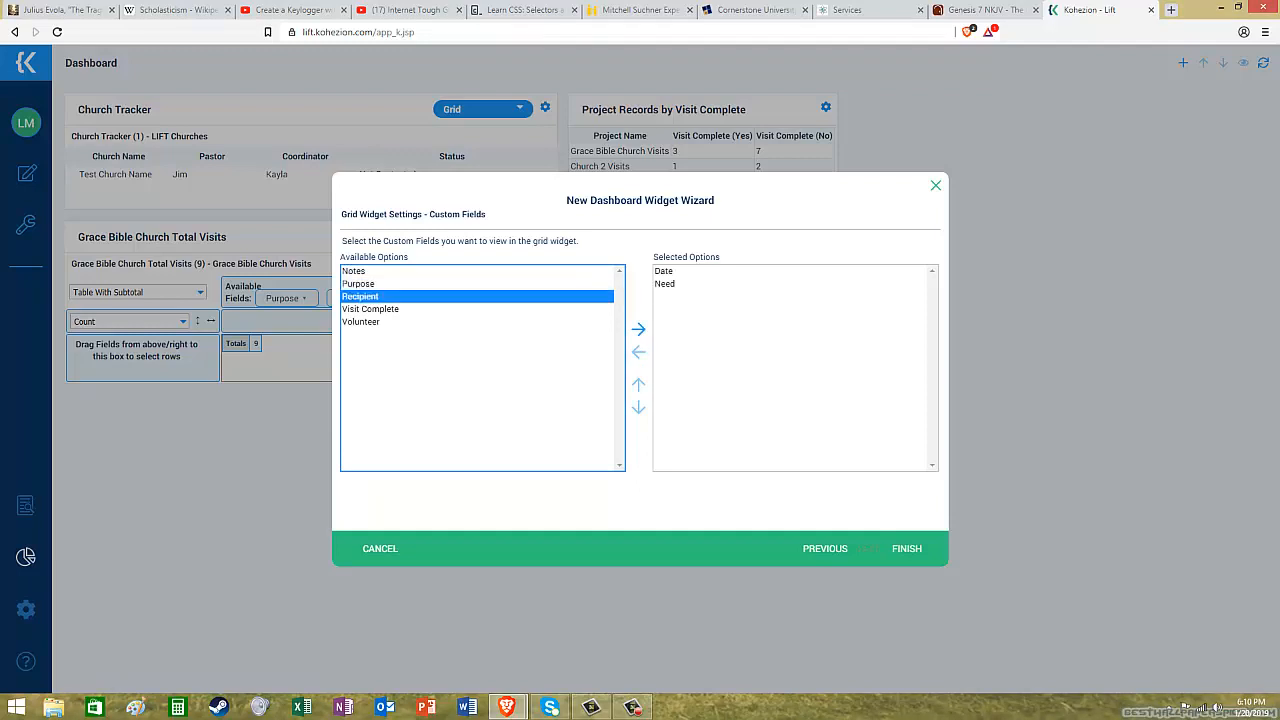
click(638, 329)
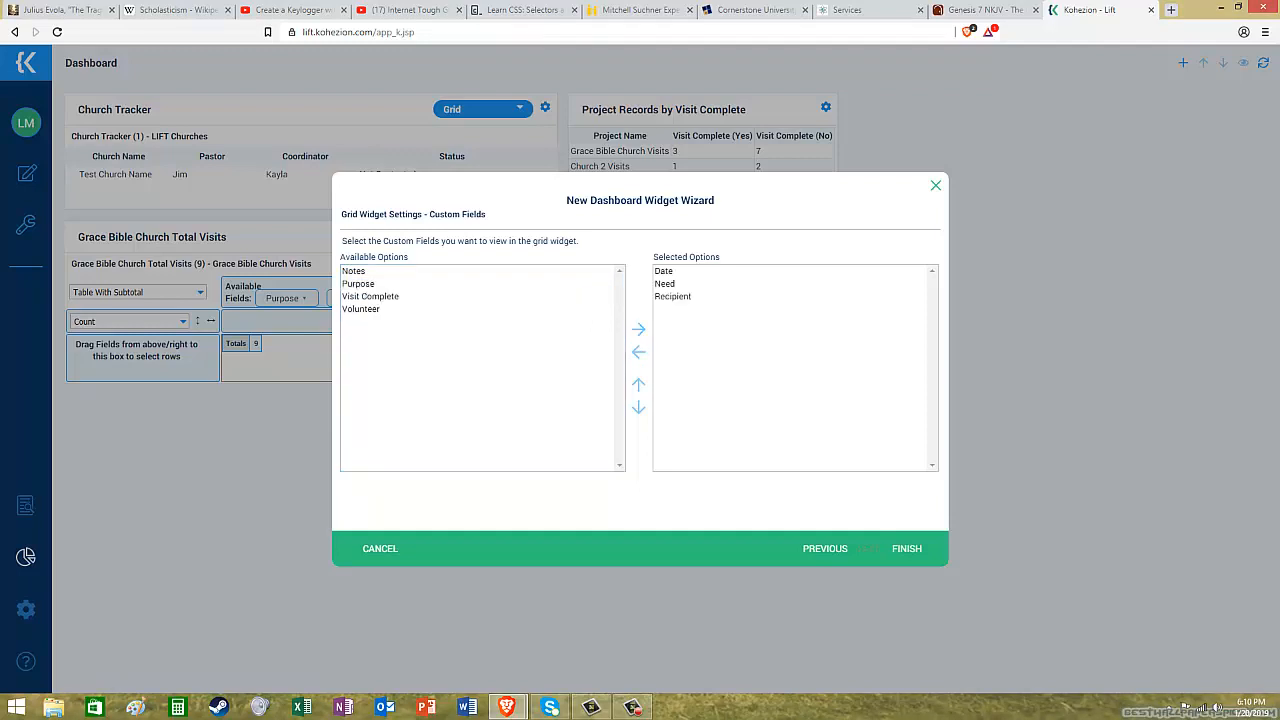
Step: Add the Visit Complete and Volunteer fields to the widget and finish creating it
click(370, 297)
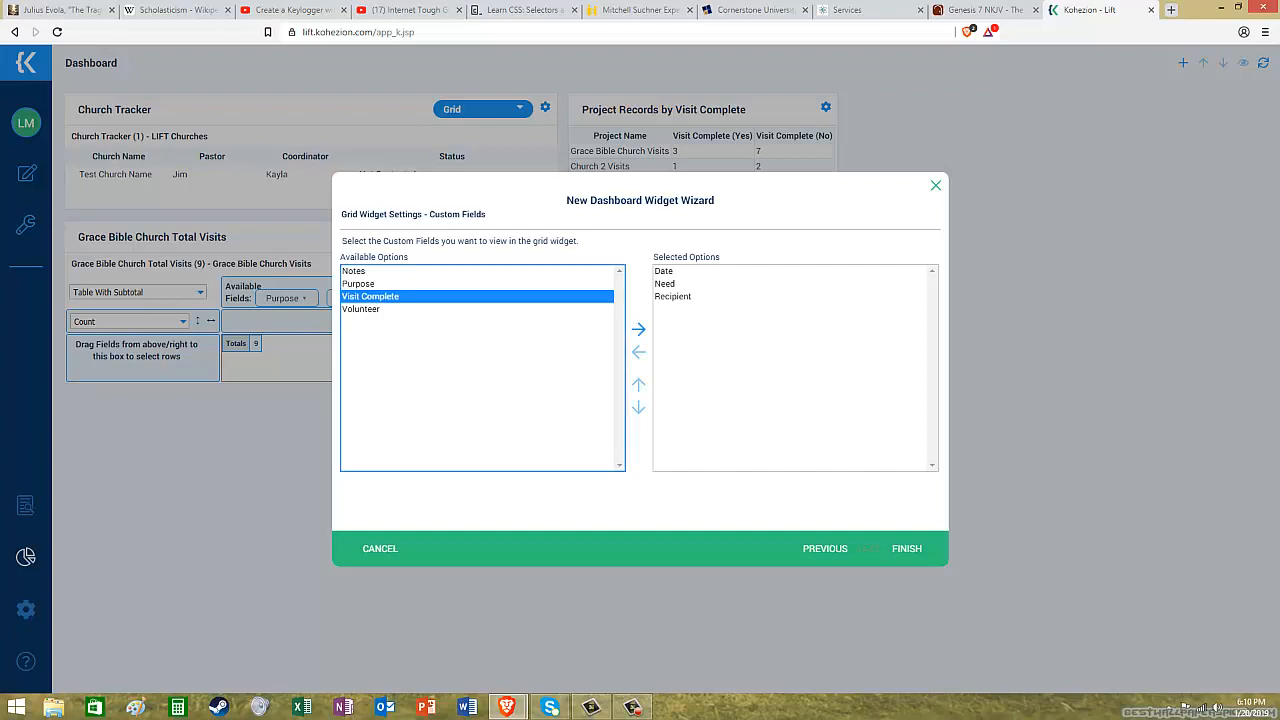
click(638, 329)
click(361, 297)
click(638, 329)
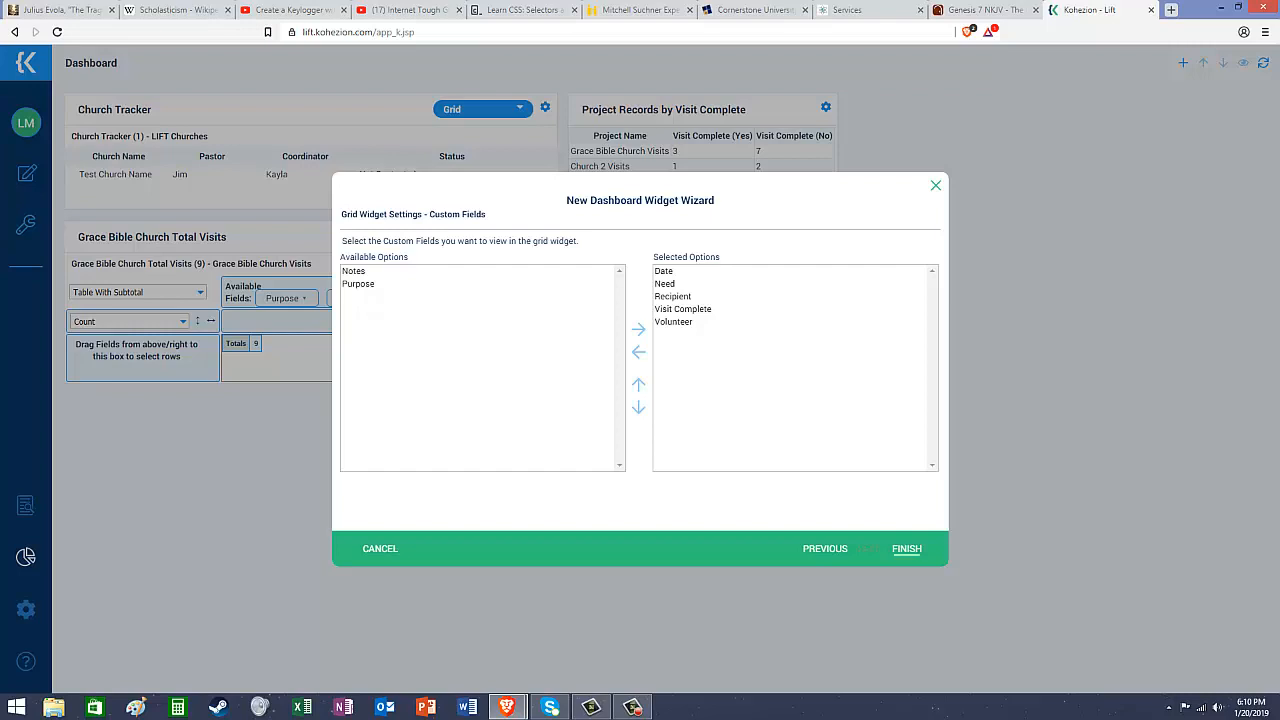
click(907, 548)
click(907, 548)
click(907, 548)
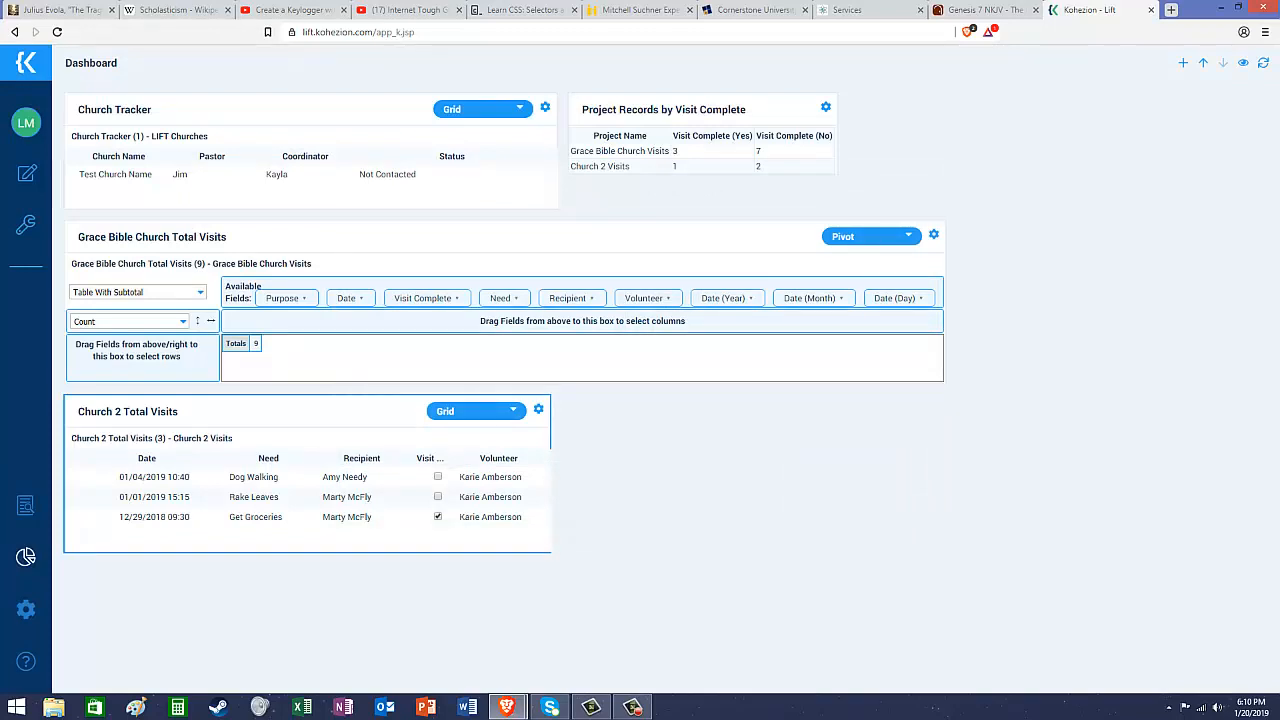
Step: Switch the Church 2 Total Visits widget to Pivot view, with Date (Month) as rows and Need as columns
click(512, 410)
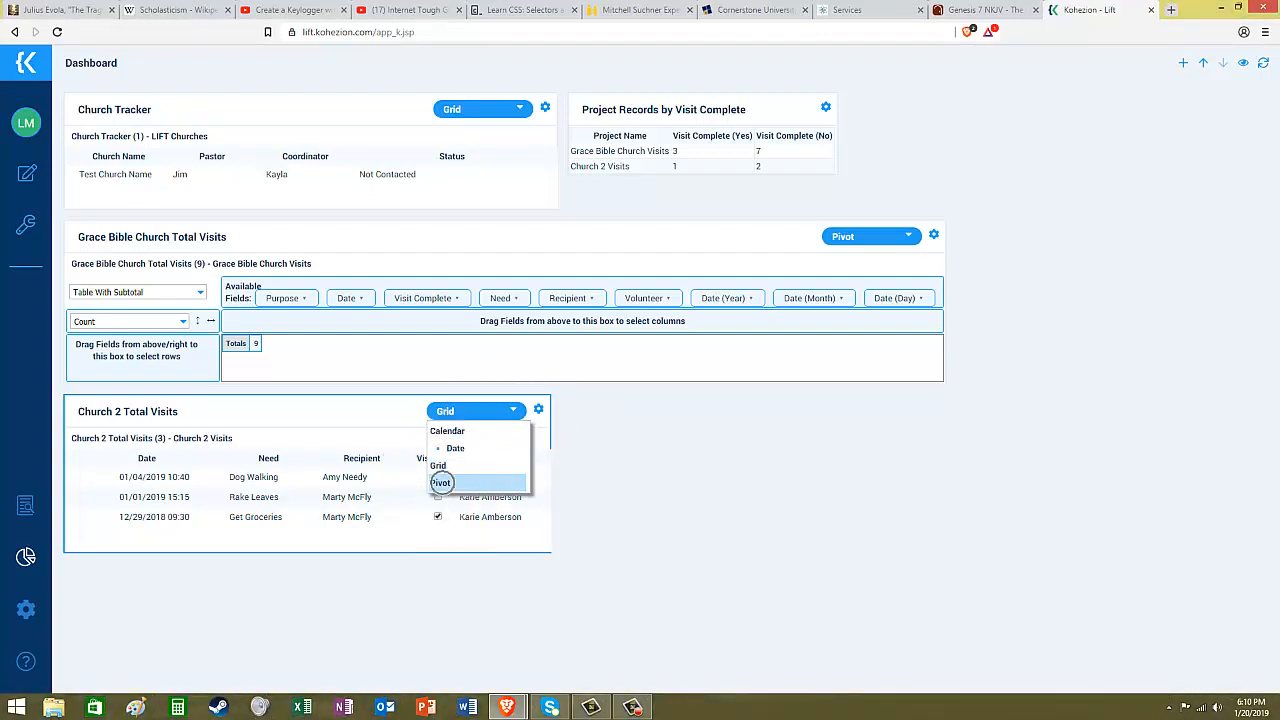
click(442, 483)
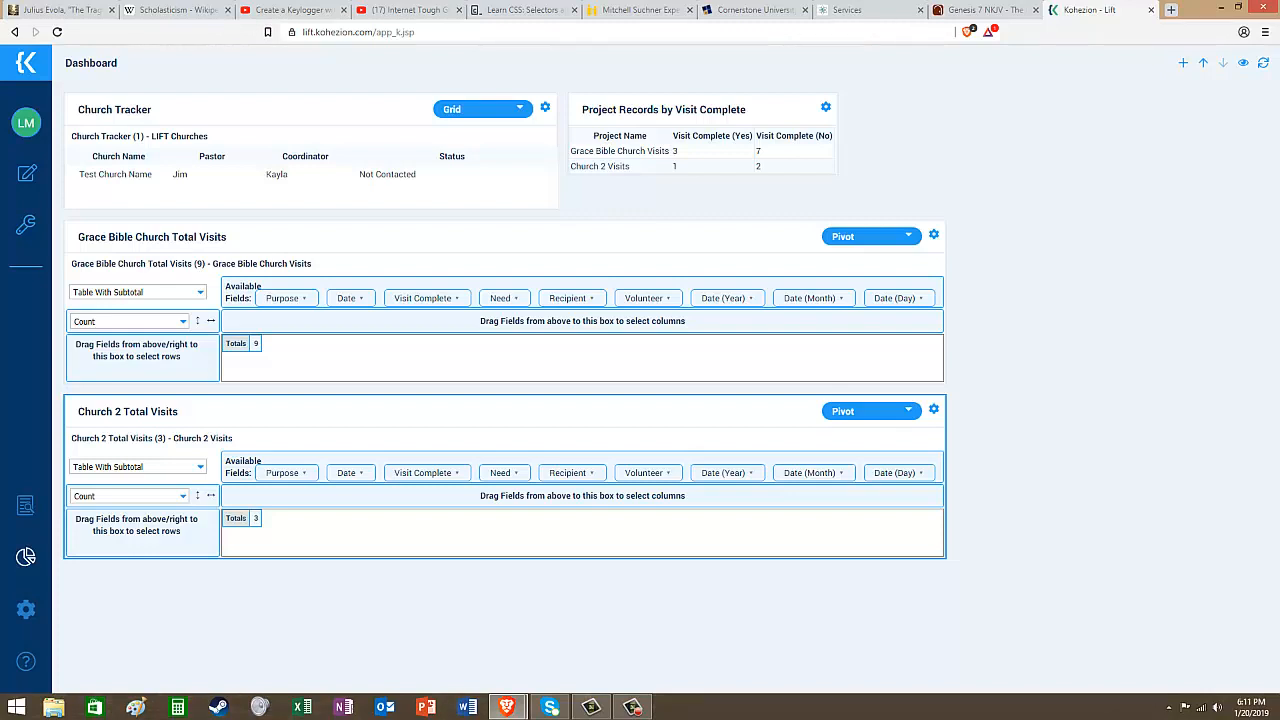
drag(347, 473, 342, 477)
drag(810, 472, 137, 540)
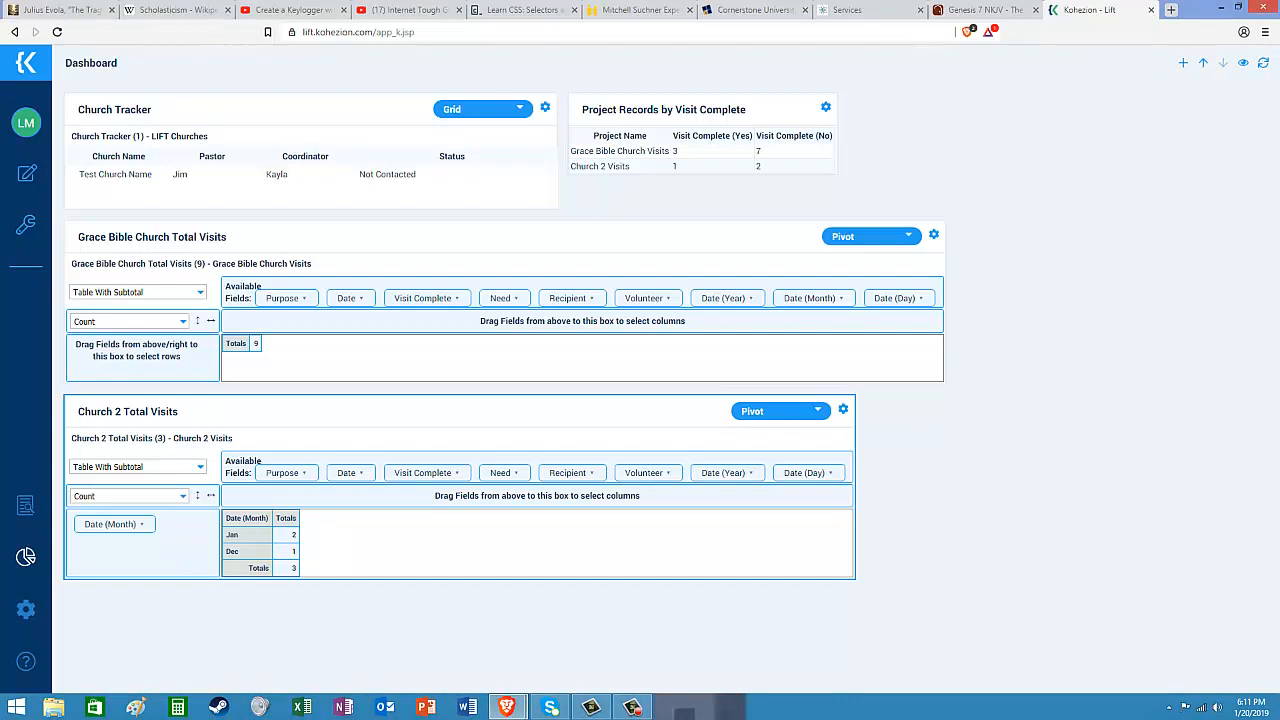
drag(500, 472, 420, 500)
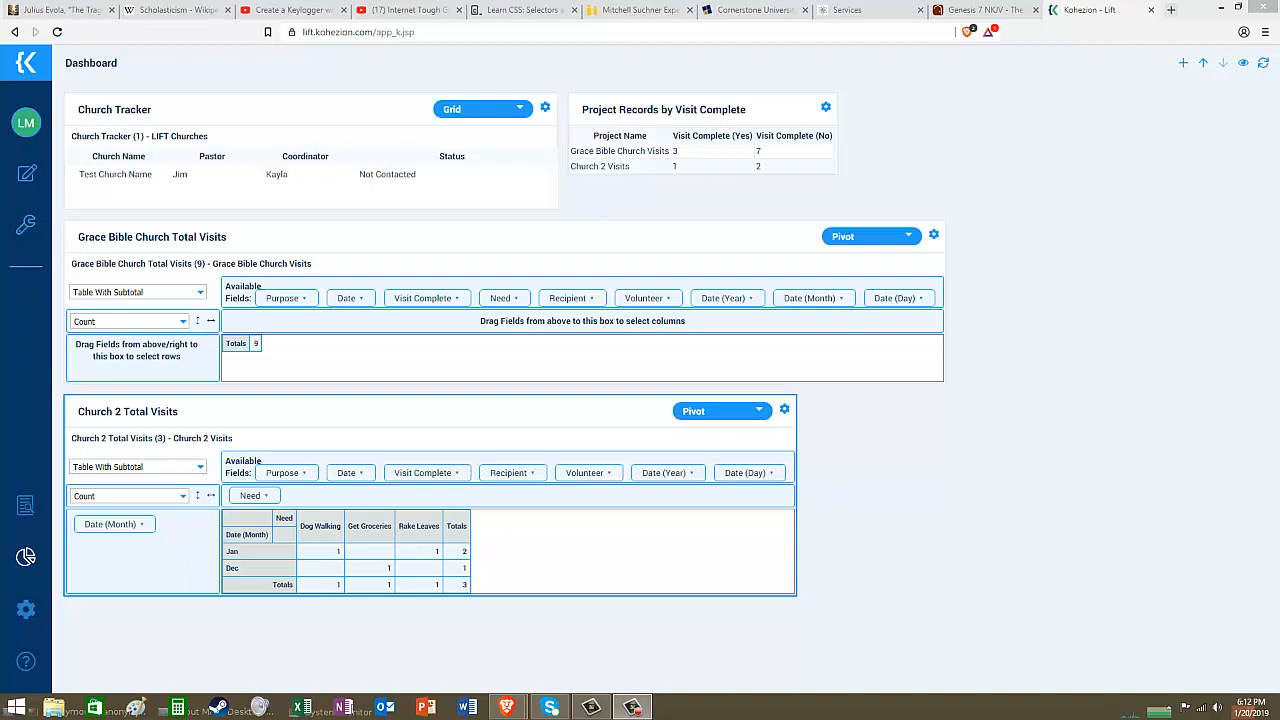
Step: Arrange the Grace Bible Church Total Visits pivot with Recipient as rows and Volunteer as columns
drag(567, 298, 160, 362)
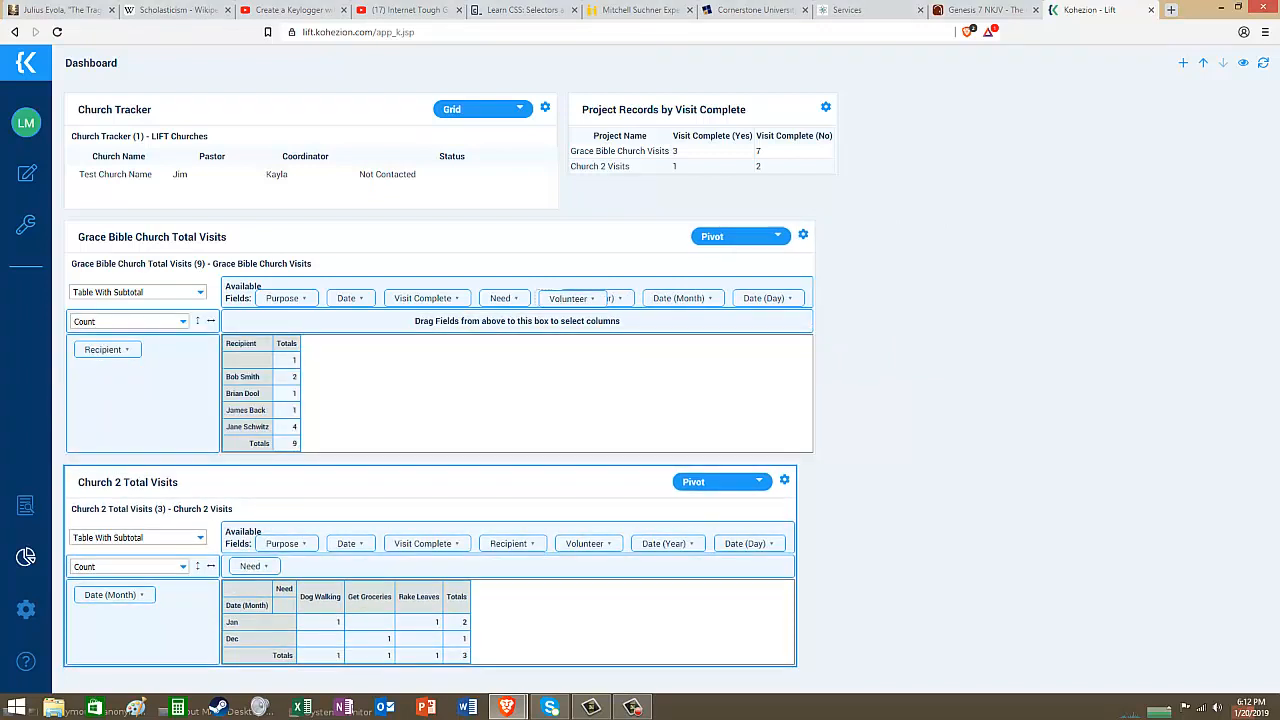
drag(568, 298, 508, 320)
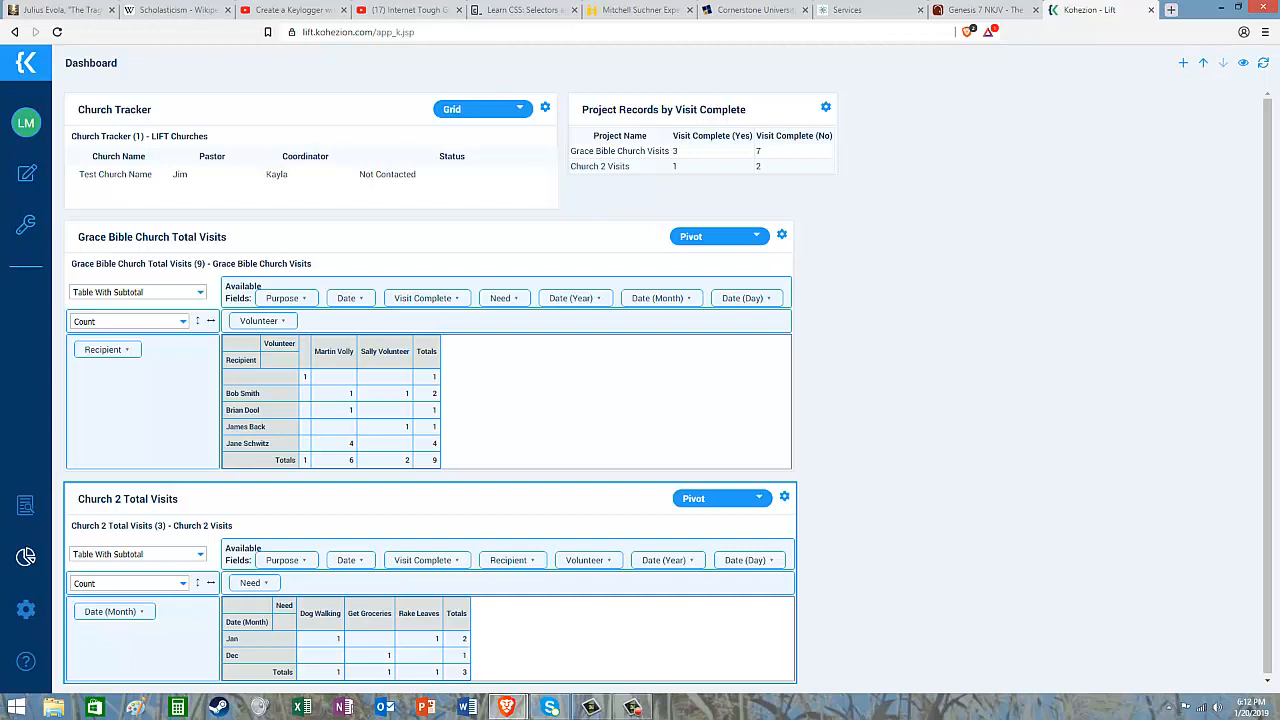
Step: Compare the Grace Bible Church Total Visits and Church 2 Total Visits pivot widgets on the dashboard
scroll(217, 486, down, 1)
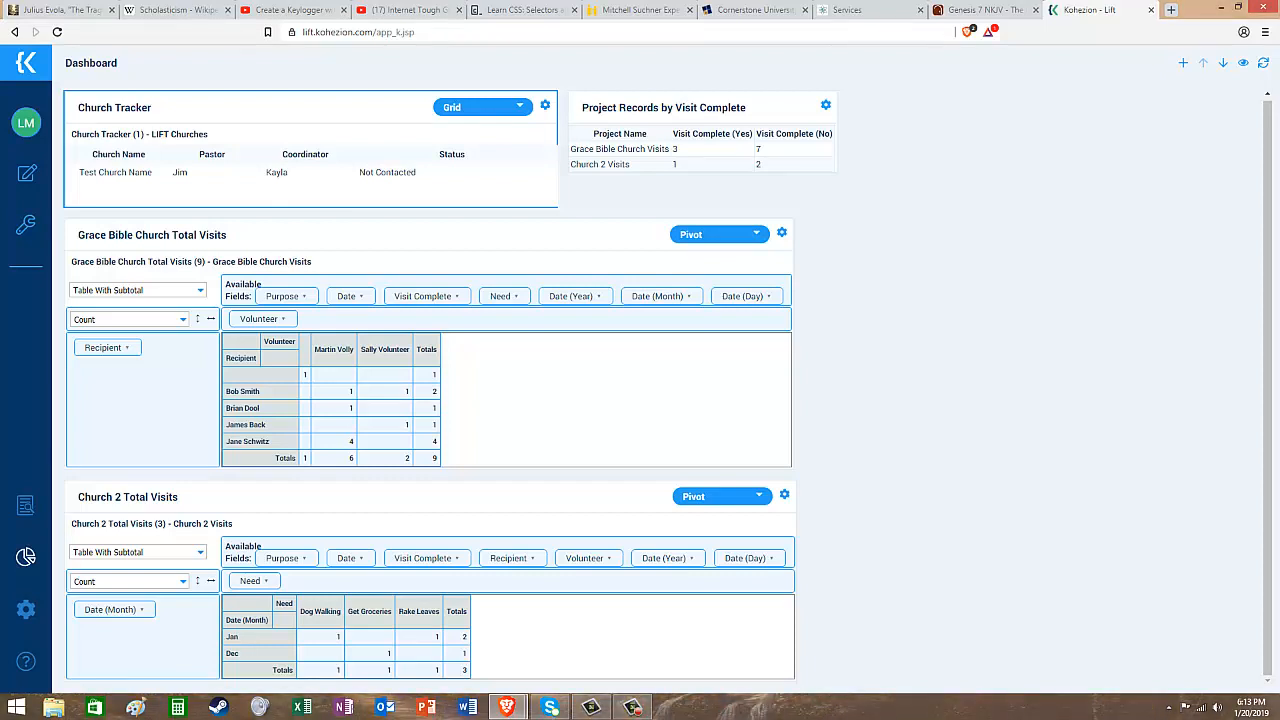
click(430, 240)
click(430, 502)
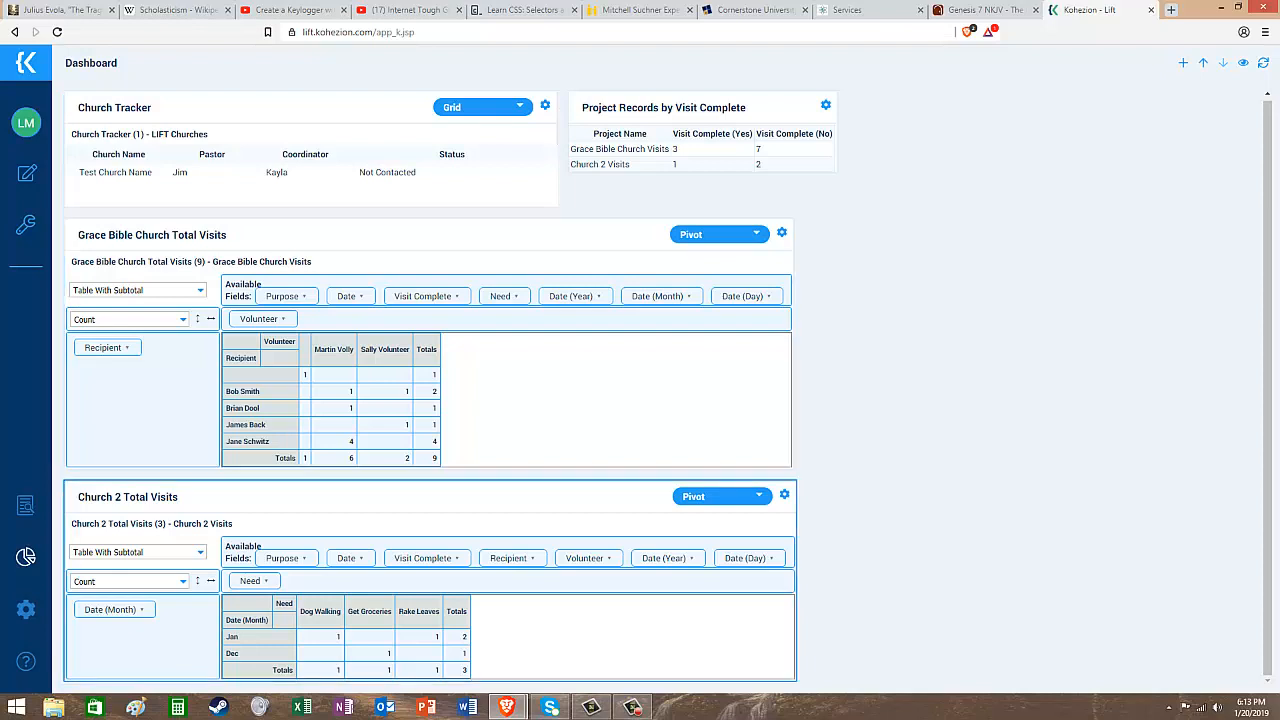
click(430, 240)
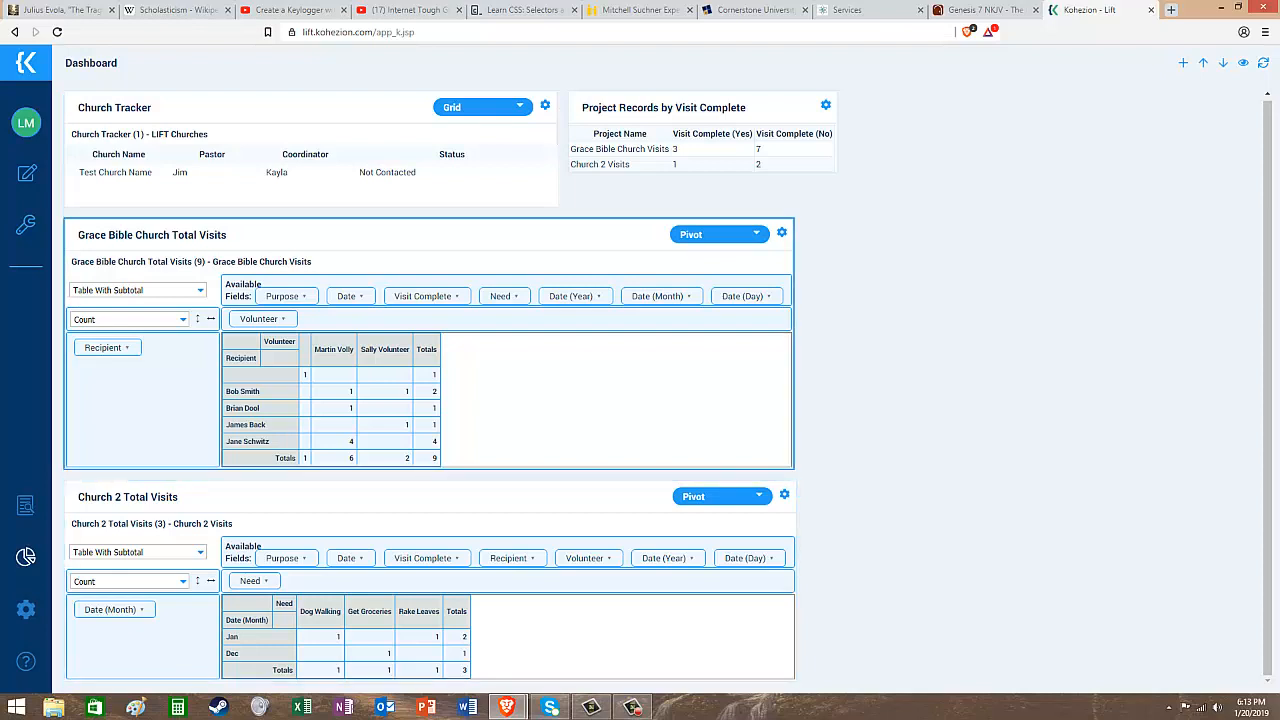
click(430, 502)
click(430, 240)
click(430, 502)
click(430, 240)
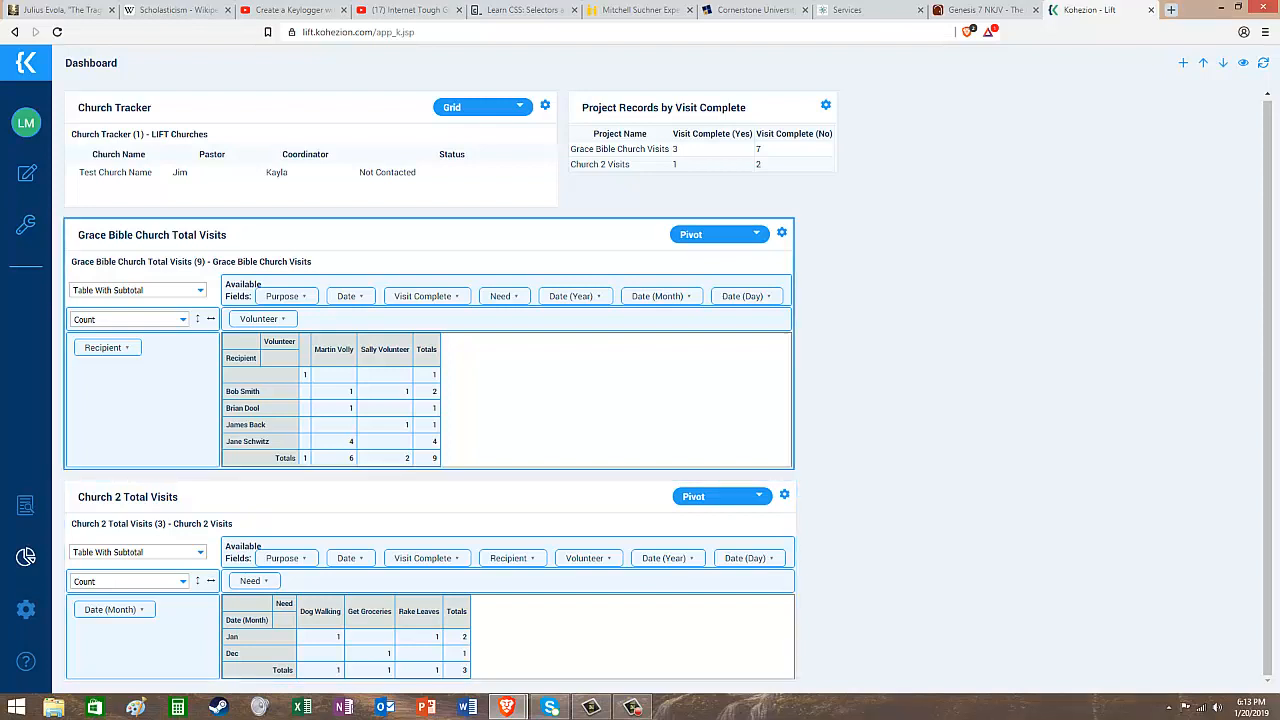